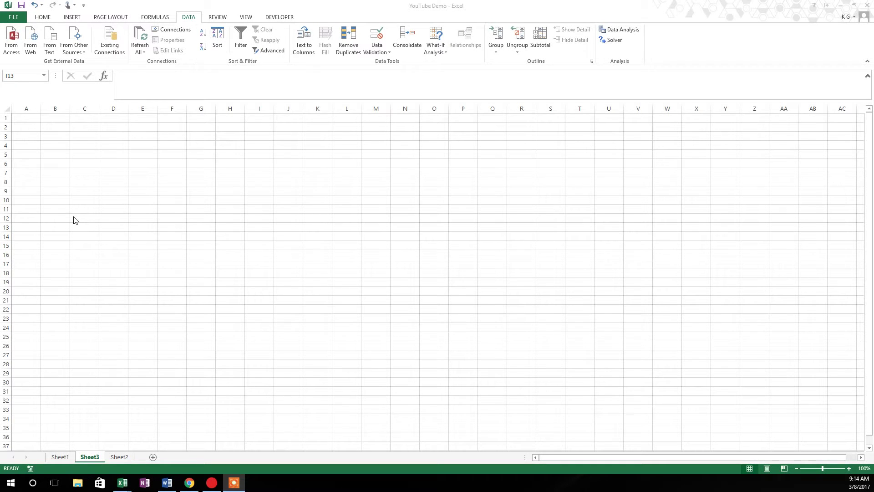
Enter =SUM(1,2) in cell A2 so it shows 3.
{"action": "left_click", "coordinate": [30, 127]}
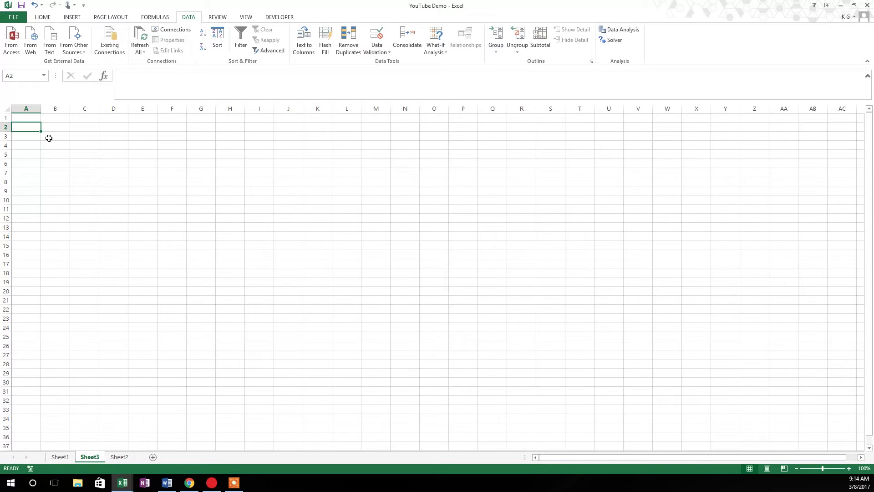
{"action": "type", "text": "=sum"}
{"action": "key", "text": "Tab"}
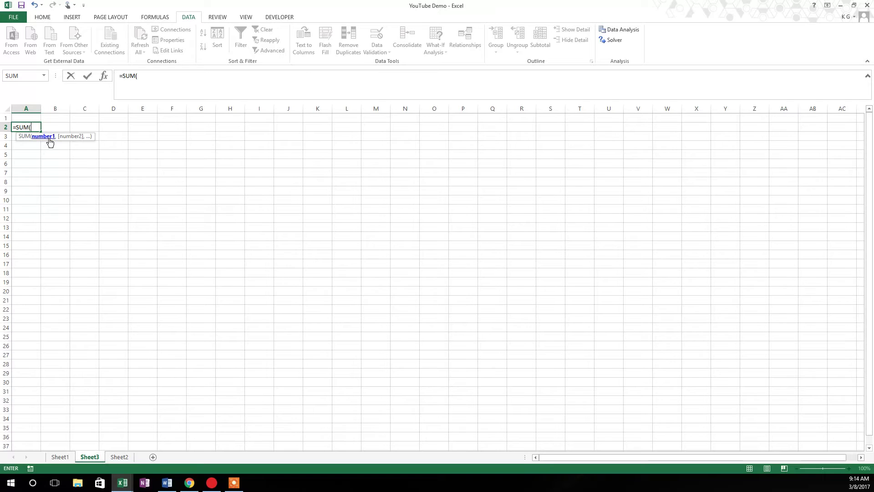
{"action": "type", "text": "1,2"}
{"action": "key", "text": "Return"}
Enter +SUM(1,2) in cell A3 so it also shows 3.
{"action": "type", "text": "+"}
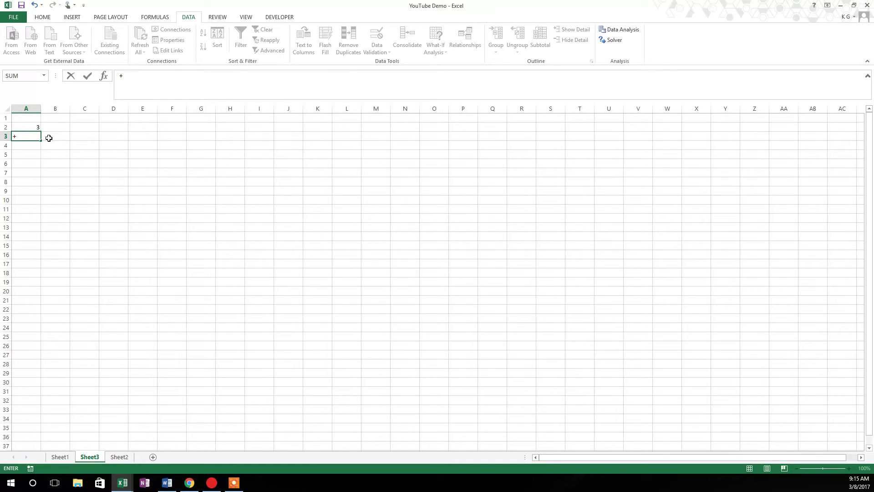
{"action": "type", "text": "sum"}
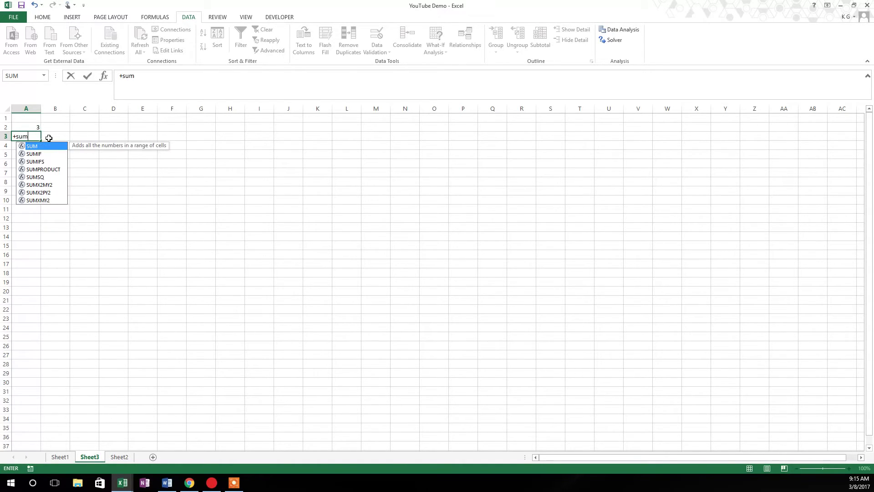
{"action": "key", "text": "Tab"}
{"action": "type", "text": "1,2"}
{"action": "key", "text": "Return"}
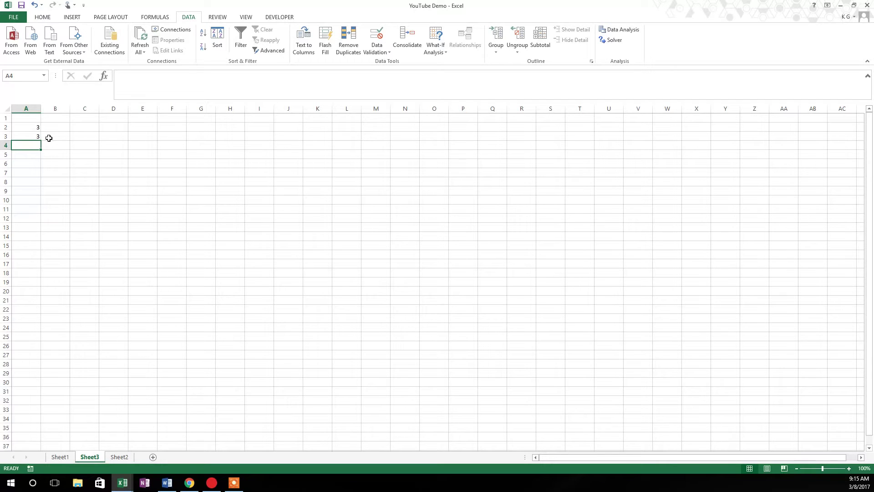
Enter 1, 2, 3, 3, 5, 5, 4, 6, 6, 8, 41, 3, 654, 6510 and 350 down column A to A18.
{"action": "type", "text": "1 2 3 3 5 5"}
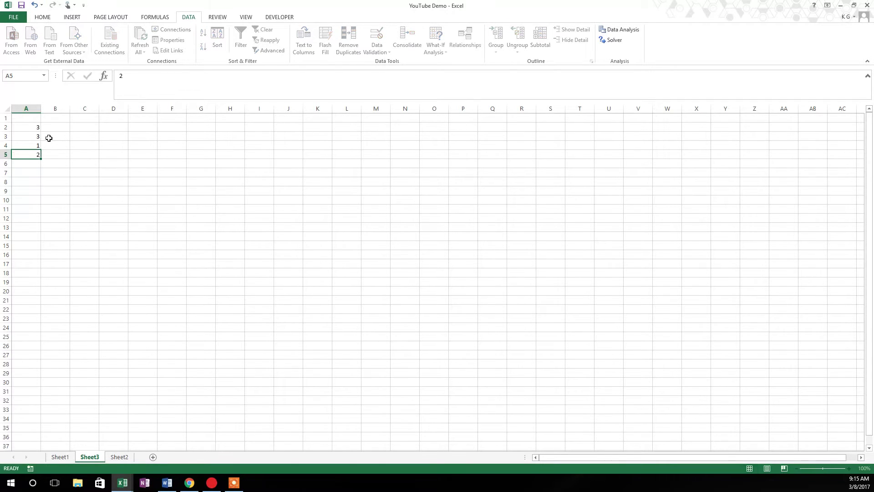
{"action": "type", "text": " 4 6 6 8 41 3 654 "}
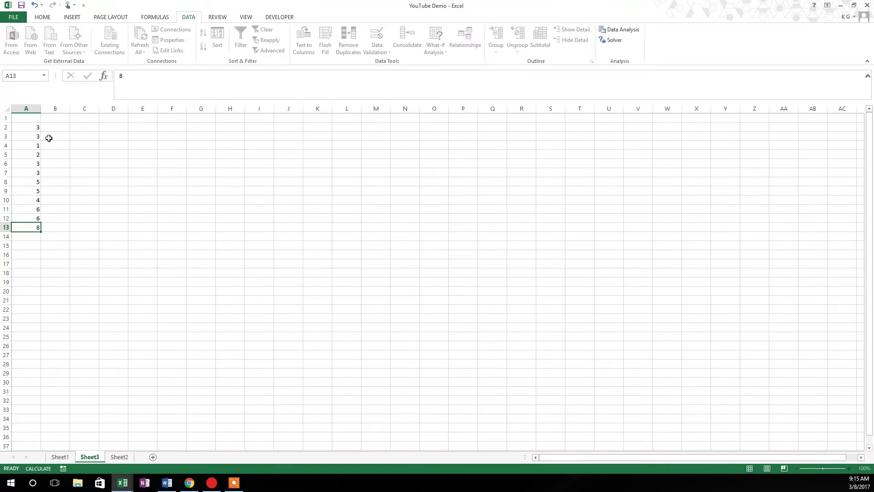
{"action": "type", "text": "6510"}
{"action": "key", "text": "Return"}
{"action": "type", "text": "350"}
{"action": "key", "text": "Return"}
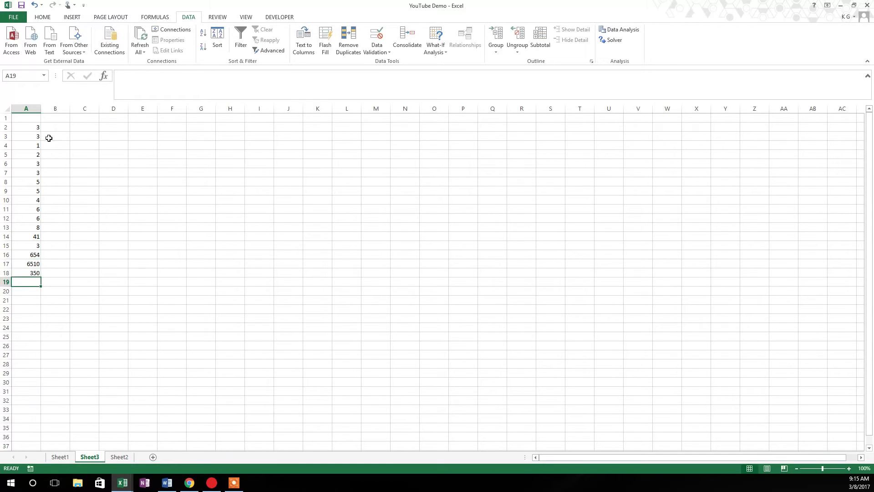
{"action": "key", "text": "Up"}
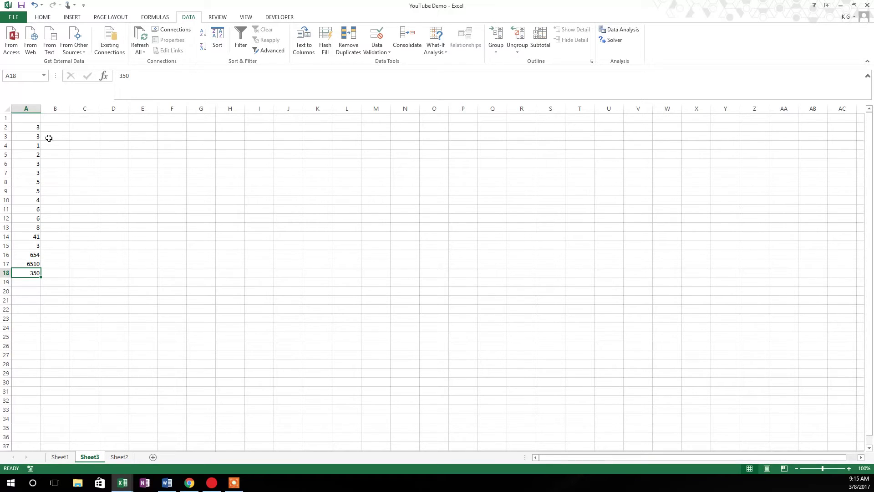
Step through the number list with the arrow keys, then select upward from A18 with Shift+Up.
{"action": "key", "text": "Up"}
{"action": "key", "text": "Up"}
{"action": "key", "text": "Up"}
{"action": "key", "text": "Up"}
{"action": "key", "text": "Up"}
{"action": "key", "text": "Up"}
{"action": "key", "text": "Up"}
{"action": "key", "text": "Up"}
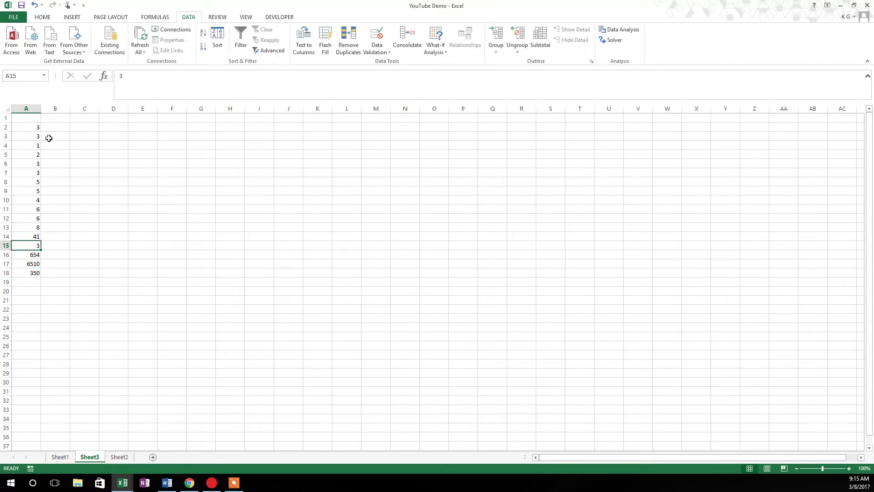
{"action": "key", "text": "Up"}
{"action": "key", "text": "Up"}
{"action": "key", "text": "Up"}
{"action": "key", "text": "Down"}
{"action": "key", "text": "Down"}
{"action": "key", "text": "Down"}
{"action": "key", "text": "Down"}
{"action": "key", "text": "Down"}
{"action": "key", "text": "Right"}
{"action": "key", "text": "Right"}
{"action": "key", "text": "Right"}
{"action": "key", "text": "Left"}
{"action": "key", "text": "Left"}
{"action": "key", "text": "Left"}
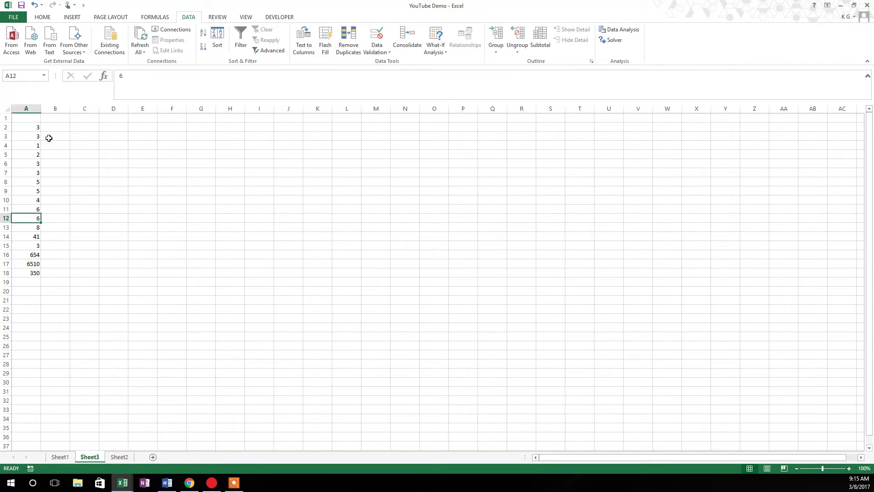
{"action": "key", "text": "Down"}
{"action": "key", "text": "Down"}
{"action": "key", "text": "Down"}
{"action": "key", "text": "Down"}
{"action": "key", "text": "Down"}
{"action": "key", "text": "Down"}
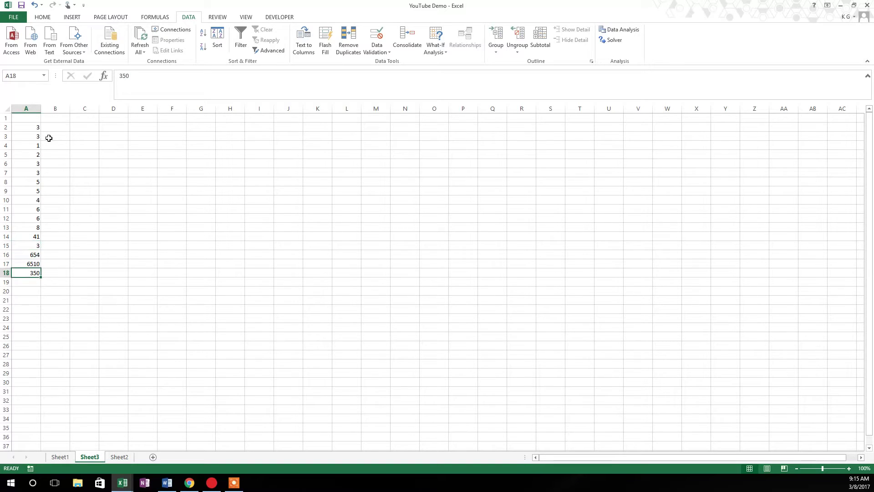
{"action": "key", "text": "shift+Up"}
{"action": "key", "text": "shift+Up"}
{"action": "key", "text": "shift+Up"}
{"action": "key", "text": "shift+Up"}
{"action": "key", "text": "shift+Up"}
{"action": "key", "text": "shift+Up"}
{"action": "key", "text": "shift+Up"}
{"action": "key", "text": "shift+Up"}
{"action": "key", "text": "shift+Up"}
{"action": "key", "text": "shift+Up"}
{"action": "key", "text": "shift+Up"}
{"action": "key", "text": "shift+Up"}
{"action": "key", "text": "shift+Up"}
{"action": "key", "text": "shift+Up"}
{"action": "key", "text": "shift+Up"}
{"action": "key", "text": "shift+Up"}
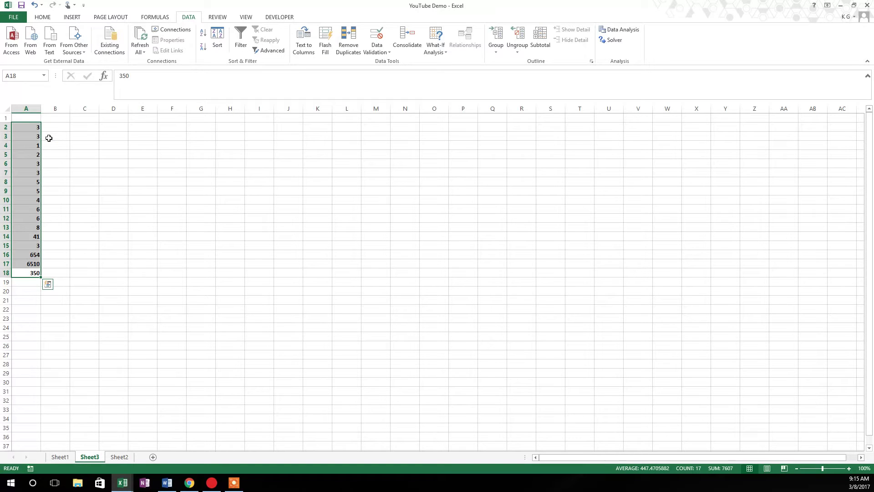
Grow and shrink the selection with Shift+arrows, then select all of A2:A18 with Ctrl+Shift+Up.
{"action": "key", "text": "shift+Down"}
{"action": "key", "text": "shift+Down"}
{"action": "key", "text": "shift+Down"}
{"action": "key", "text": "shift+Down"}
{"action": "key", "text": "shift+Down"}
{"action": "key", "text": "shift+Down"}
{"action": "key", "text": "shift+Down"}
{"action": "key", "text": "shift+Down"}
{"action": "key", "text": "shift+Down"}
{"action": "key", "text": "shift+Down"}
{"action": "key", "text": "shift+Down"}
{"action": "key", "text": "shift+Down"}
{"action": "key", "text": "shift+Down"}
{"action": "key", "text": "shift+Down"}
{"action": "key", "text": "shift+Down"}
{"action": "key", "text": "shift+Down"}
{"action": "key", "text": "shift+Down"}
{"action": "key", "text": "shift+Up"}
{"action": "key", "text": "shift+Up"}
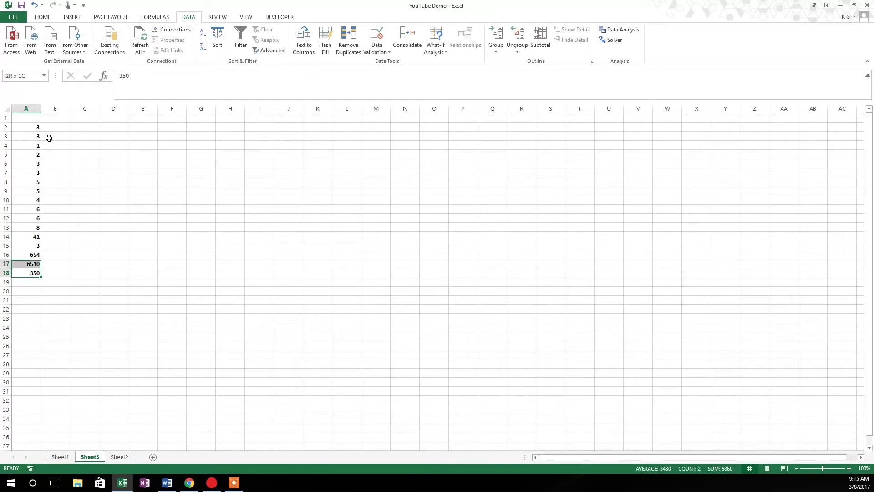
{"action": "key", "text": "shift+Up"}
{"action": "key", "text": "shift+Up"}
{"action": "key", "text": "shift+Up"}
{"action": "key", "text": "shift+Up"}
{"action": "key", "text": "shift+Up"}
{"action": "key", "text": "shift+Up"}
{"action": "key", "text": "shift+Up"}
{"action": "key", "text": "shift+Up"}
{"action": "key", "text": "shift+Up"}
{"action": "key", "text": "shift+Up"}
{"action": "key", "text": "shift+Up"}
{"action": "key", "text": "shift+Up"}
{"action": "key", "text": "shift+Down"}
{"action": "key", "text": "shift+Down"}
{"action": "key", "text": "shift+Down"}
{"action": "key", "text": "shift+Down"}
{"action": "key", "text": "shift+Down"}
{"action": "key", "text": "shift+Down"}
{"action": "key", "text": "shift+Down"}
{"action": "key", "text": "shift+Down"}
{"action": "key", "text": "shift+Down"}
{"action": "key", "text": "shift+Down"}
{"action": "key", "text": "shift+Down"}
{"action": "key", "text": "shift+Down"}
{"action": "key", "text": "shift+Down"}
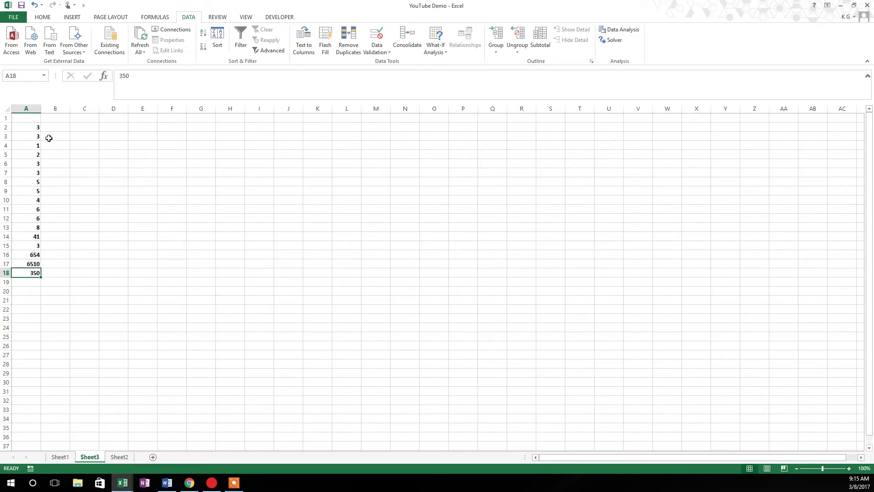
{"action": "key", "text": "ctrl+shift+Up"}
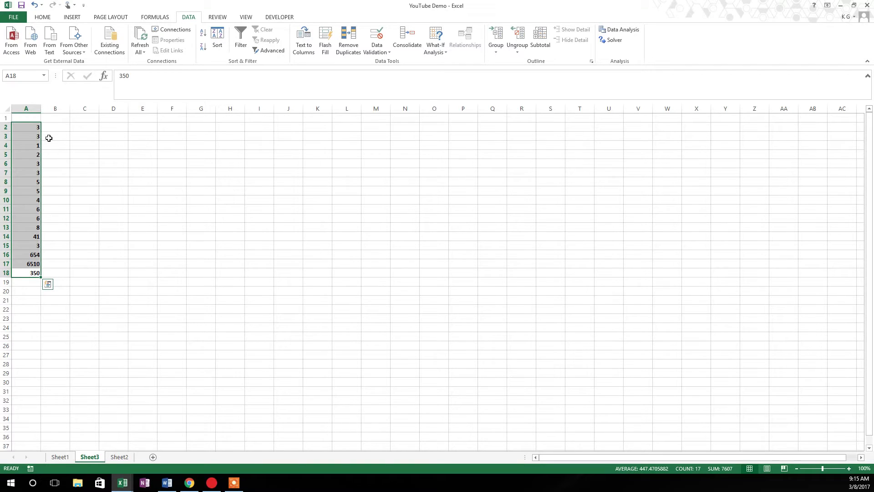
Enter 5 in S17, then select row 17 from A17 through S17.
{"action": "key", "text": "Right"}
{"action": "key", "text": "Right"}
{"action": "key", "text": "Right"}
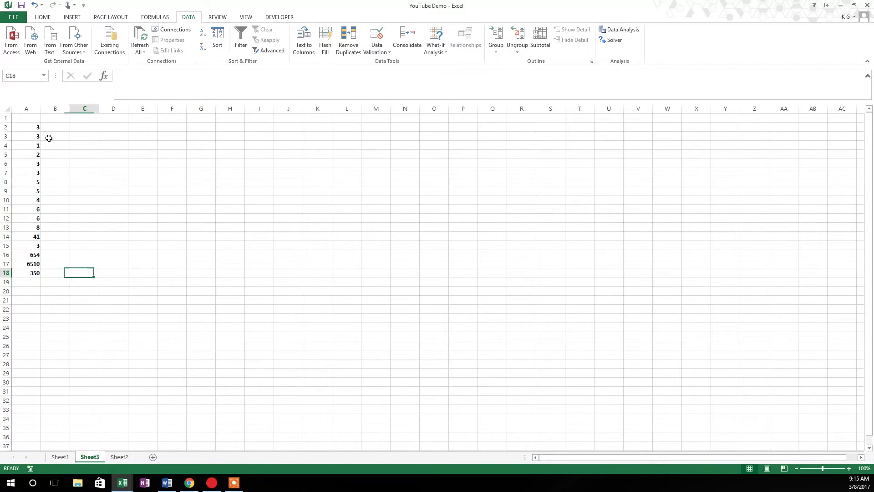
{"action": "key", "text": "Up"}
{"action": "key", "text": "Right"}
{"action": "key", "text": "Right"}
{"action": "key", "text": "Right"}
{"action": "key", "text": "Right"}
{"action": "key", "text": "Right"}
{"action": "key", "text": "Right"}
{"action": "key", "text": "Right"}
{"action": "key", "text": "Right"}
{"action": "key", "text": "Right"}
{"action": "key", "text": "Right"}
{"action": "key", "text": "Right"}
{"action": "key", "text": "Right"}
{"action": "key", "text": "Right"}
{"action": "key", "text": "Right"}
{"action": "key", "text": "Right"}
{"action": "type", "text": "5"}
{"action": "key", "text": "Left"}
{"action": "key", "text": "Left"}
{"action": "key", "text": "Left"}
{"action": "key", "text": "Left"}
{"action": "key", "text": "Left"}
{"action": "key", "text": "Left"}
{"action": "key", "text": "Left"}
{"action": "key", "text": "Left"}
{"action": "key", "text": "Left"}
{"action": "key", "text": "Left"}
{"action": "key", "text": "Left"}
{"action": "key", "text": "Left"}
{"action": "key", "text": "Left"}
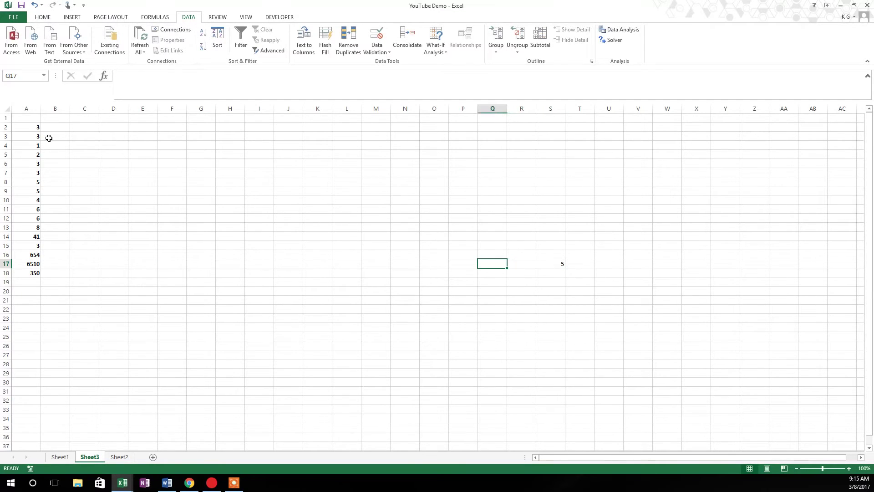
{"action": "key", "text": "Left"}
{"action": "key", "text": "Left"}
{"action": "key", "text": "Left"}
{"action": "key", "text": "Left"}
{"action": "key", "text": "Left"}
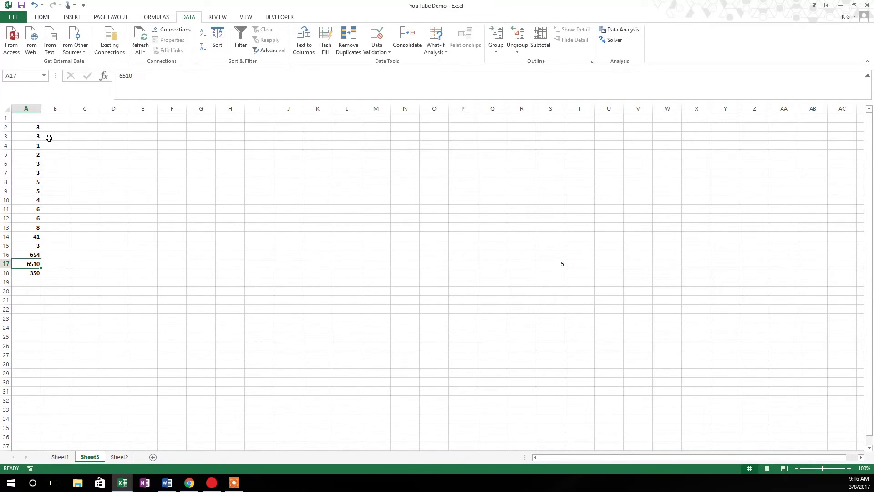
{"action": "key", "text": "ctrl+shift+Right"}
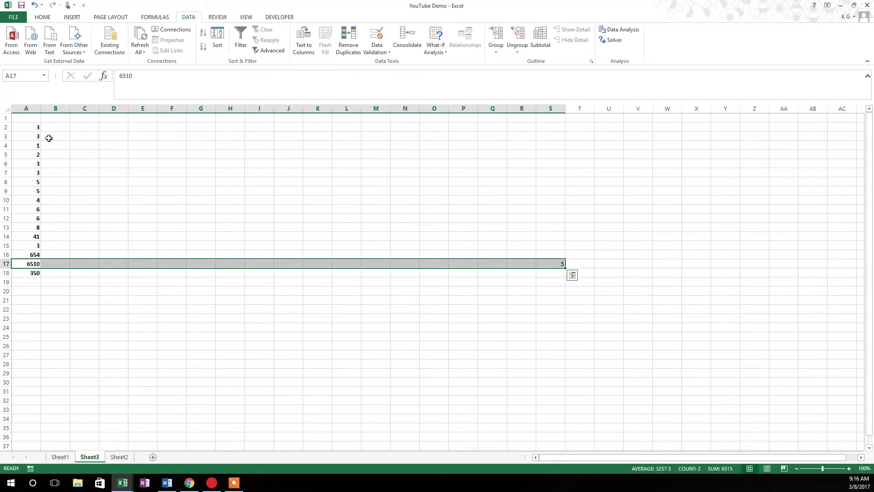
Give cell B17 a light green fill using the Alt, H, H fill-colour shortcut.
{"action": "key", "text": "Down"}
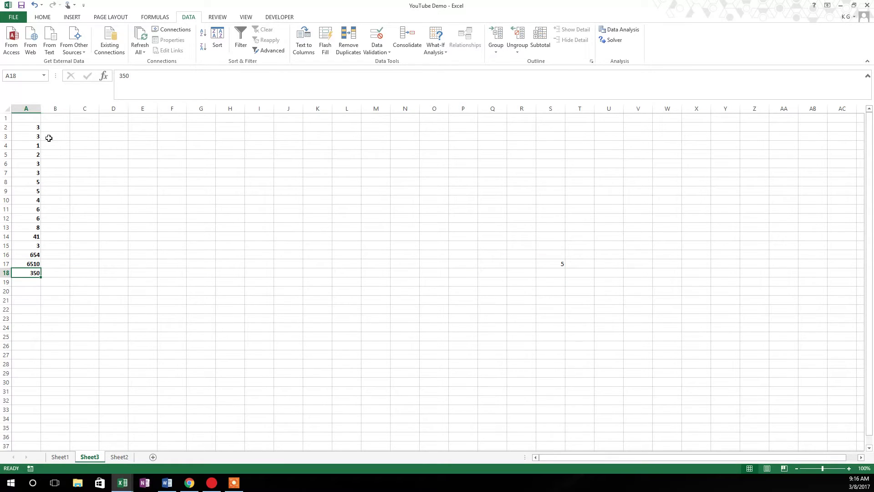
{"action": "key", "text": "Right"}
{"action": "key", "text": "Up"}
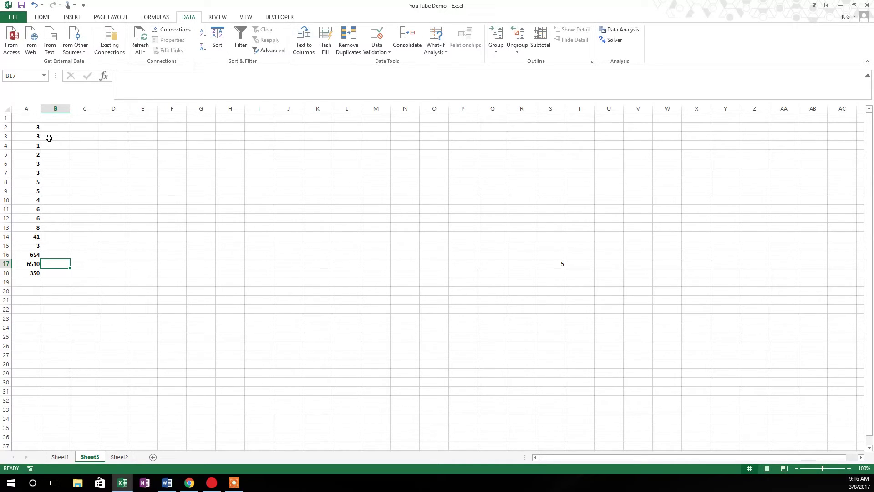
{"action": "key", "text": "alt"}
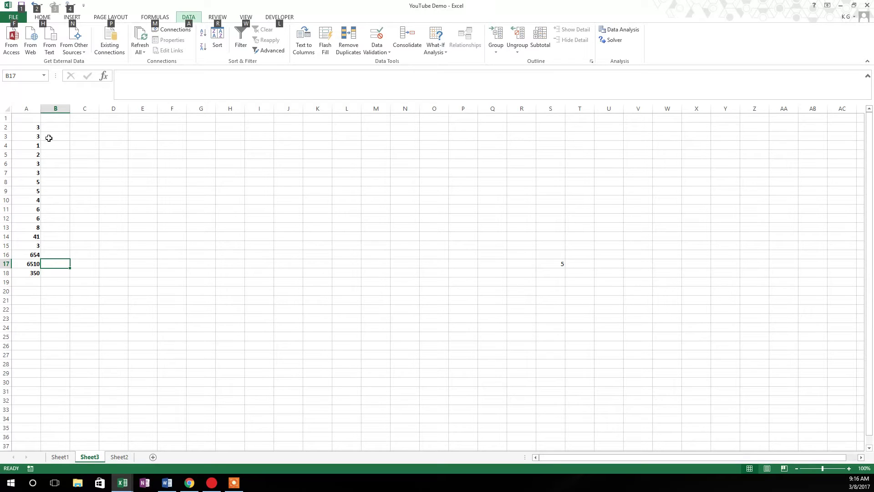
{"action": "key", "text": "h"}
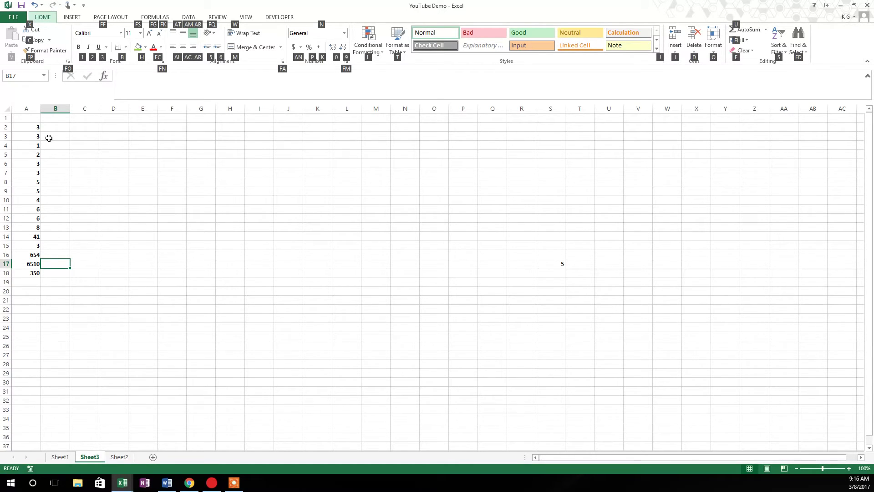
{"action": "key", "text": "h"}
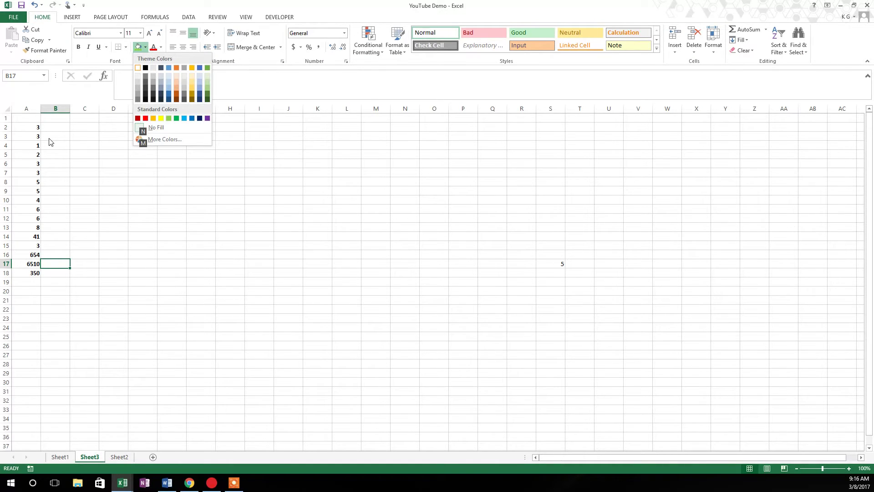
{"action": "key", "text": "Up"}
{"action": "key", "text": "Up"}
{"action": "key", "text": "Up"}
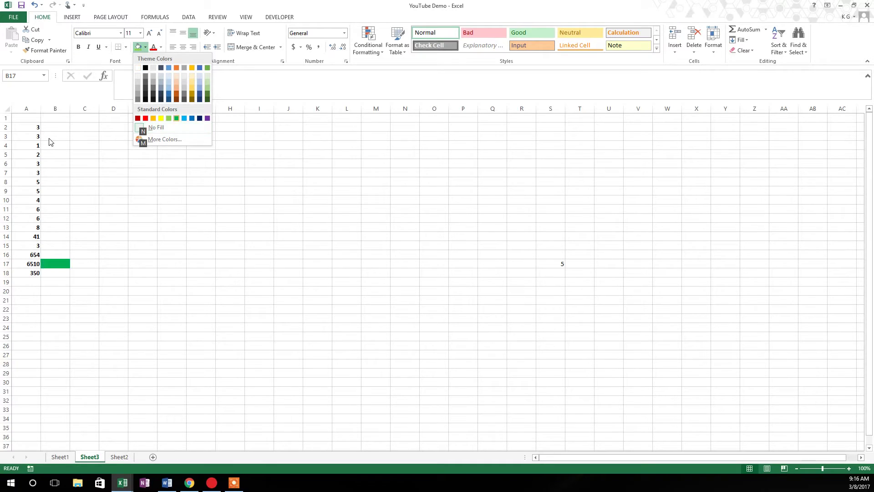
{"action": "key", "text": "Return"}
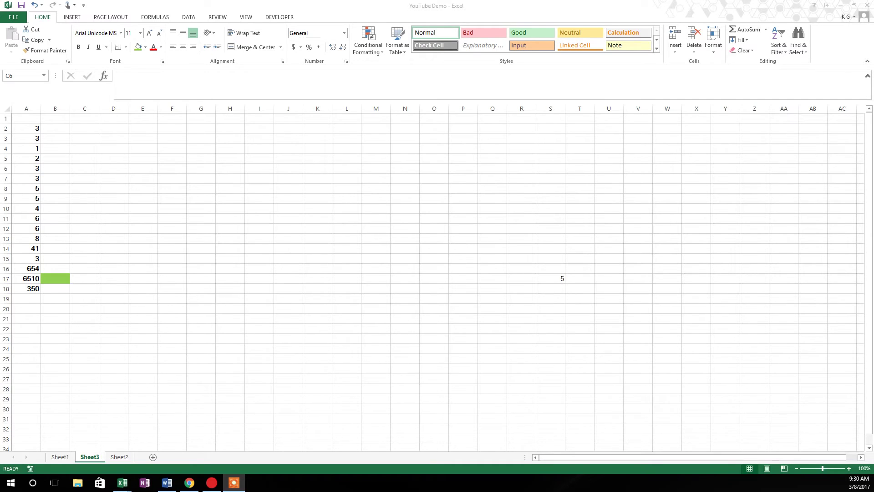
{"action": "left_click", "coordinate": [9, 107]}
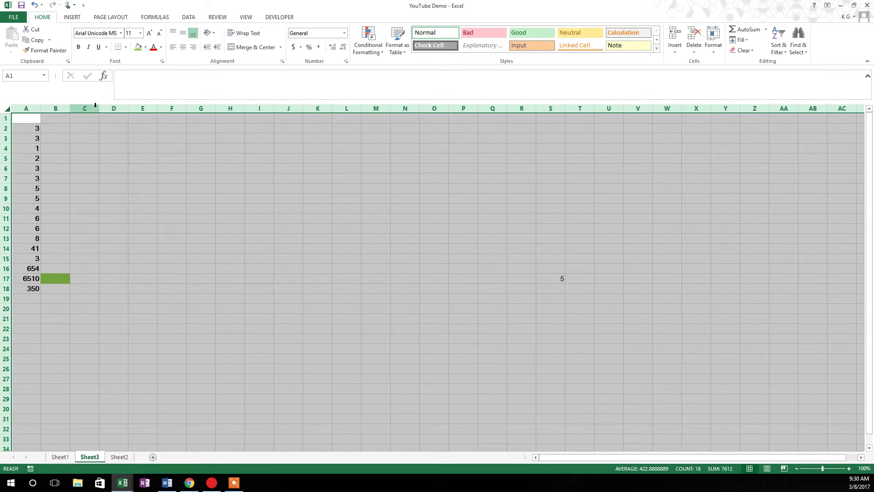
{"action": "left_click", "coordinate": [118, 176]}
Type the heading Assumptions in D7 and try a +SUM(1,2) formula in D8.
{"action": "type", "text": "Assumpt"}
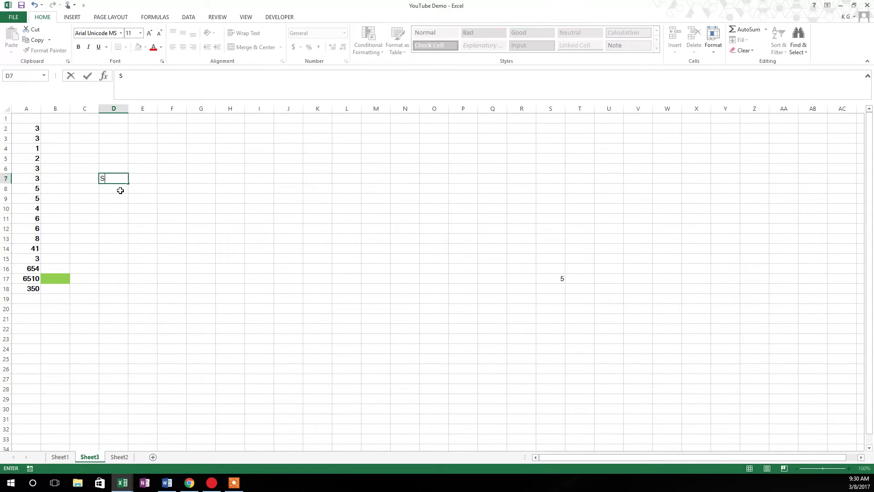
{"action": "type", "text": "ions"}
{"action": "key", "text": "Return"}
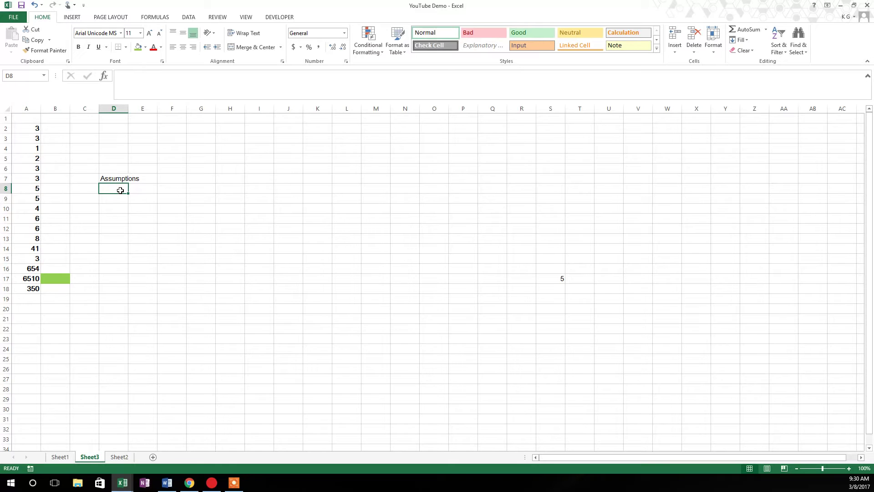
{"action": "type", "text": "+sum"}
{"action": "key", "text": "Tab"}
{"action": "type", "text": "1,2"}
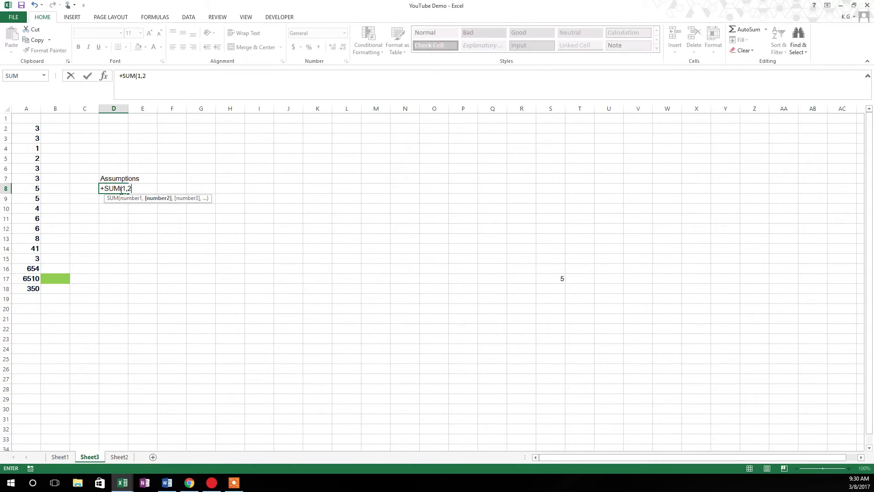
{"action": "key", "text": "Return"}
{"action": "left_click", "coordinate": [121, 190]}
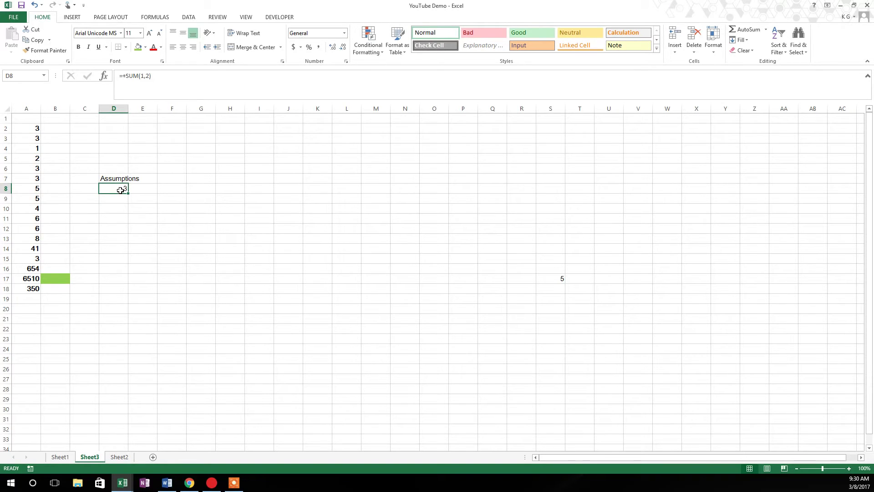
Put 1 in D8 and enter =SUM(D8:E8) in F8.
{"action": "type", "text": "1"}
{"action": "key", "text": "Tab"}
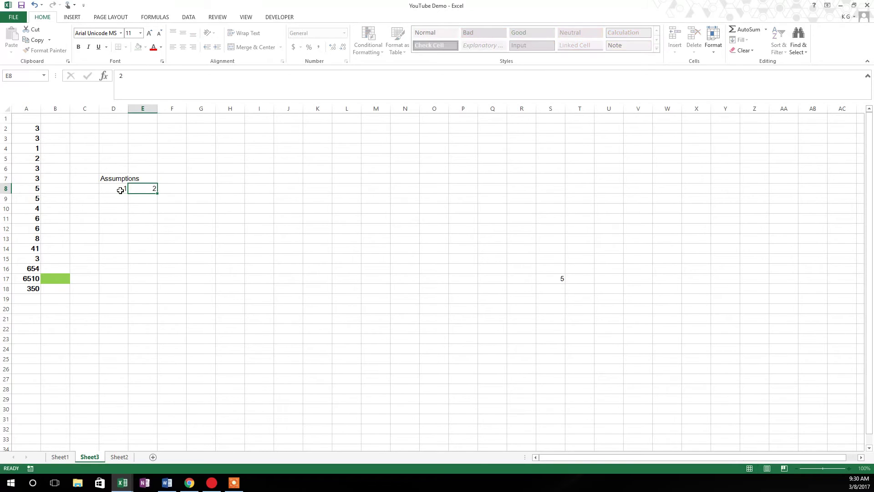
{"action": "key", "text": "Tab"}
{"action": "type", "text": "=sum("}
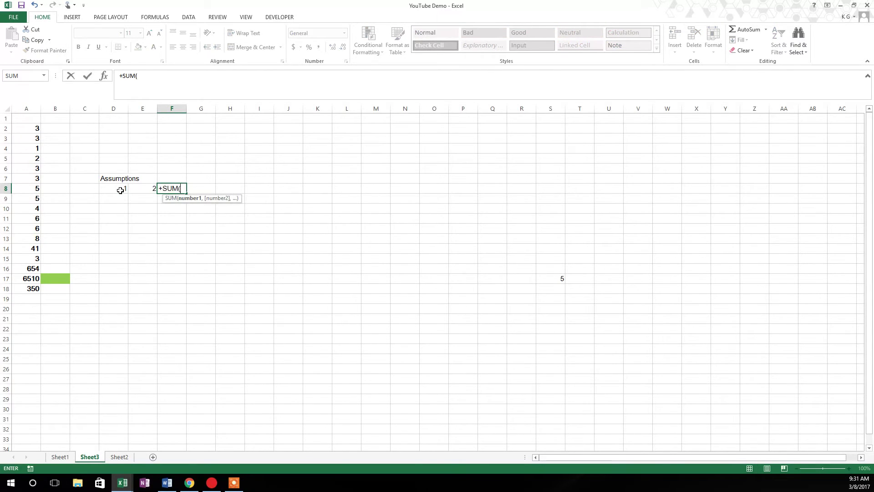
{"action": "key", "text": "Left"}
{"action": "key", "text": "shift+Left"}
{"action": "key", "text": "Return"}
Enter 5 in E8 and go to F8 to check that its total is 6.
{"action": "key", "text": "Up"}
{"action": "key", "text": "Left"}
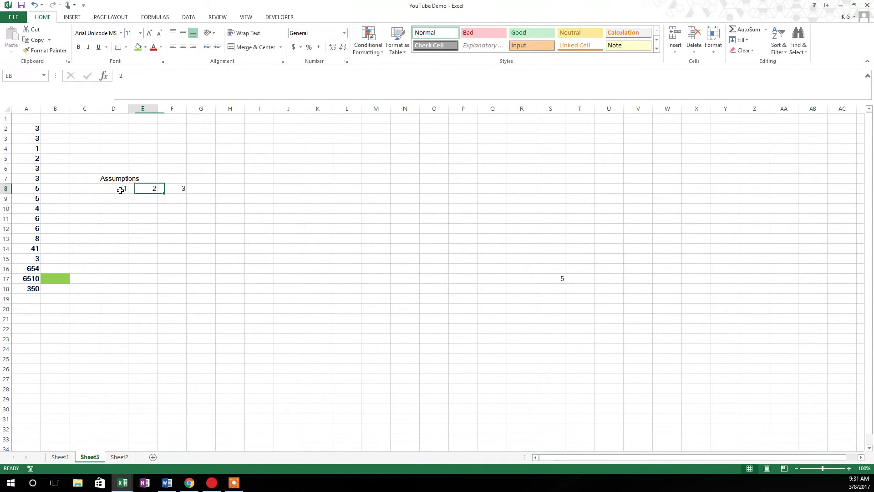
{"action": "type", "text": "5"}
{"action": "key", "text": "Return"}
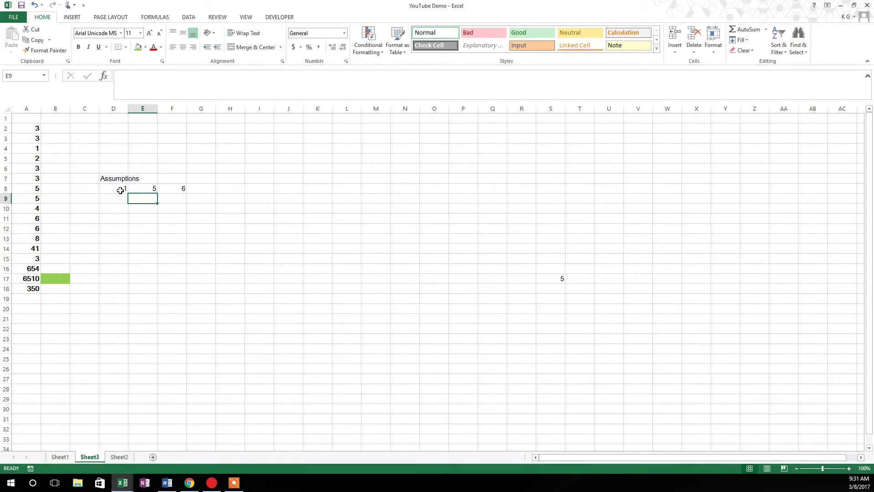
{"action": "key", "text": "Up"}
{"action": "key", "text": "Right"}
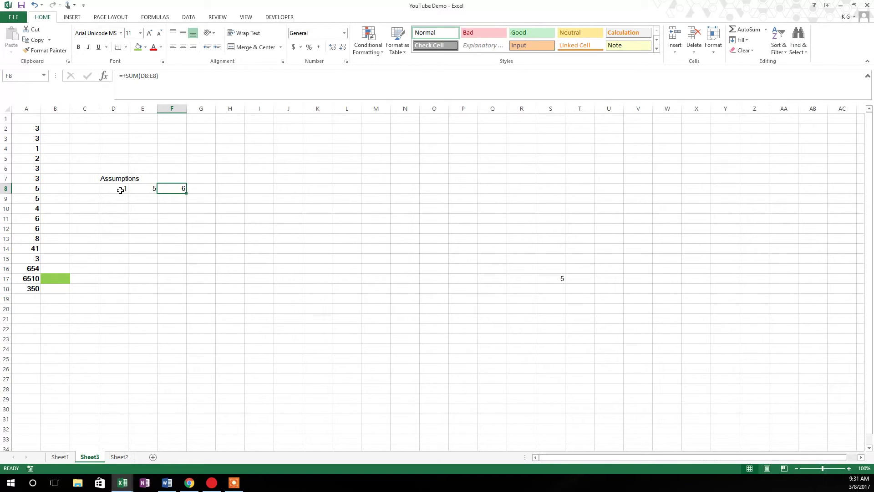
Replace F8's formula with =+D8+A8.
{"action": "type", "text": "+"}
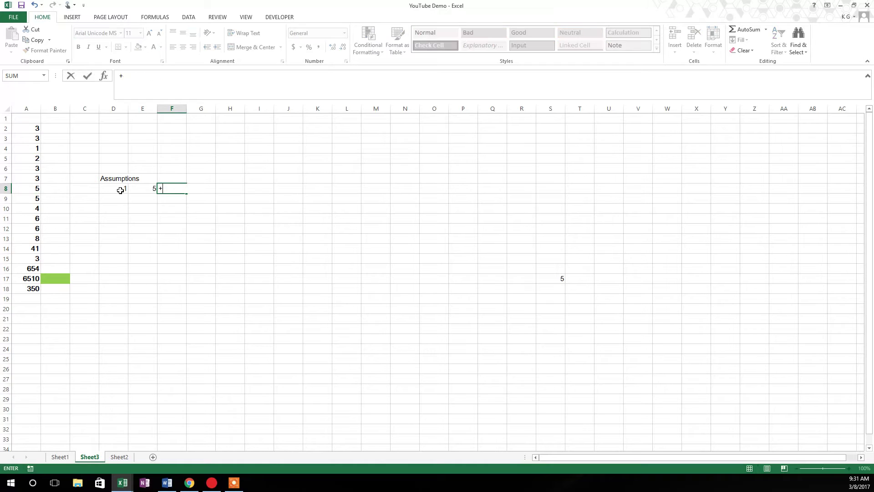
{"action": "type", "text": "sum("}
{"action": "key", "text": "BackSpace"}
{"action": "key", "text": "BackSpace"}
{"action": "key", "text": "BackSpace"}
{"action": "key", "text": "BackSpace"}
{"action": "left_click", "coordinate": [120, 190]}
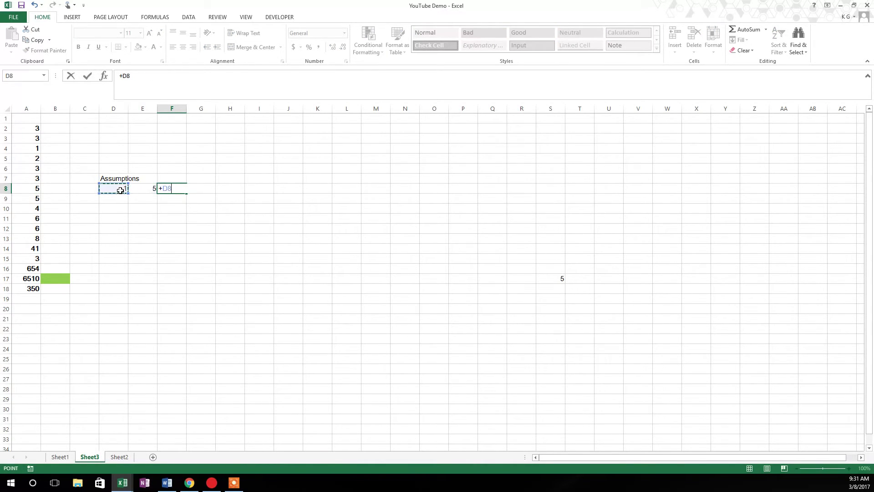
{"action": "type", "text": "+"}
{"action": "key", "text": "Left"}
{"action": "key", "text": "Left"}
{"action": "key", "text": "Left"}
{"action": "key", "text": "Left"}
{"action": "key", "text": "Left"}
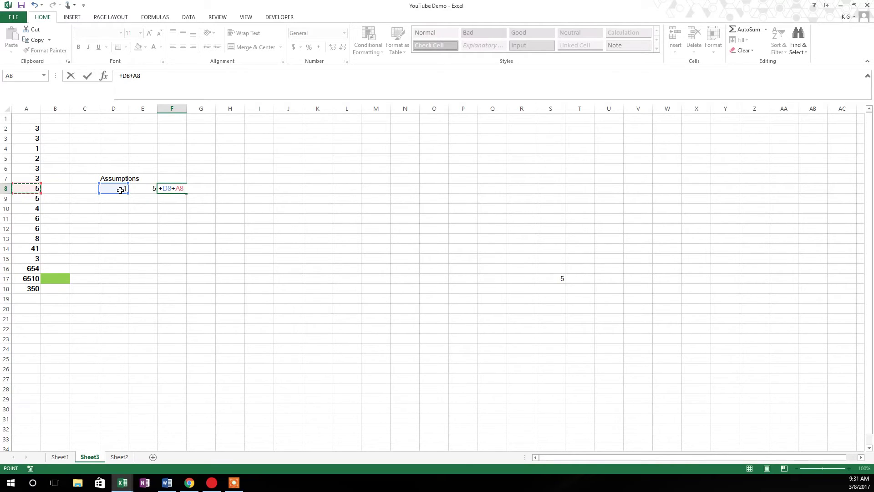
{"action": "key", "text": "Return"}
{"action": "key", "text": "Up"}
Change D8 to 5 so F8 shows 10.
{"action": "left_click", "coordinate": [120, 190]}
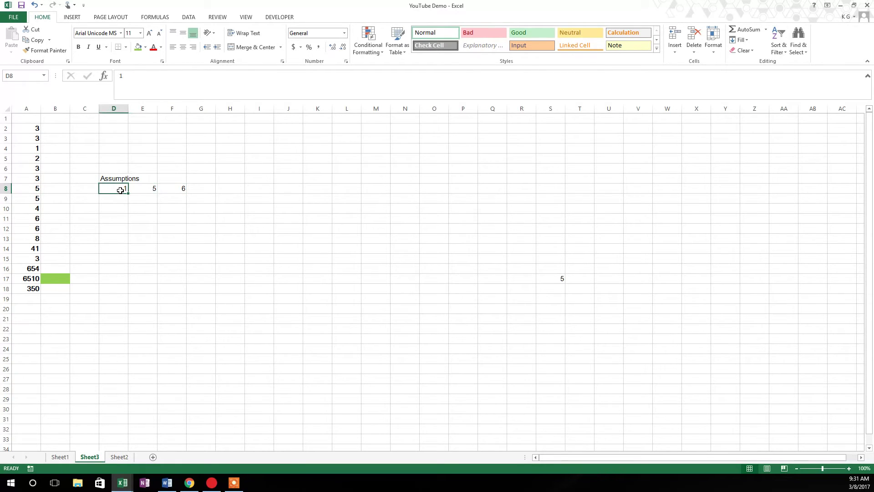
{"action": "type", "text": "5"}
{"action": "key", "text": "Return"}
{"action": "key", "text": "Up"}
{"action": "key", "text": "Right"}
{"action": "key", "text": "Right"}
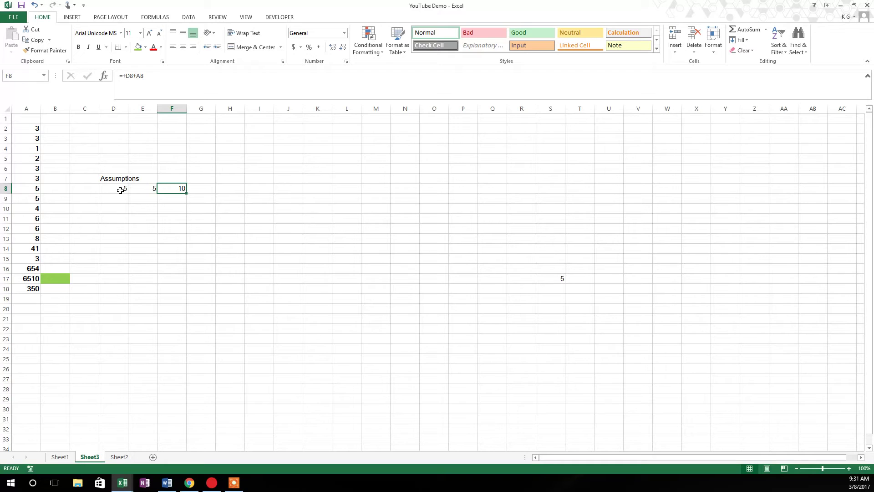
{"action": "left_click", "coordinate": [120, 190]}
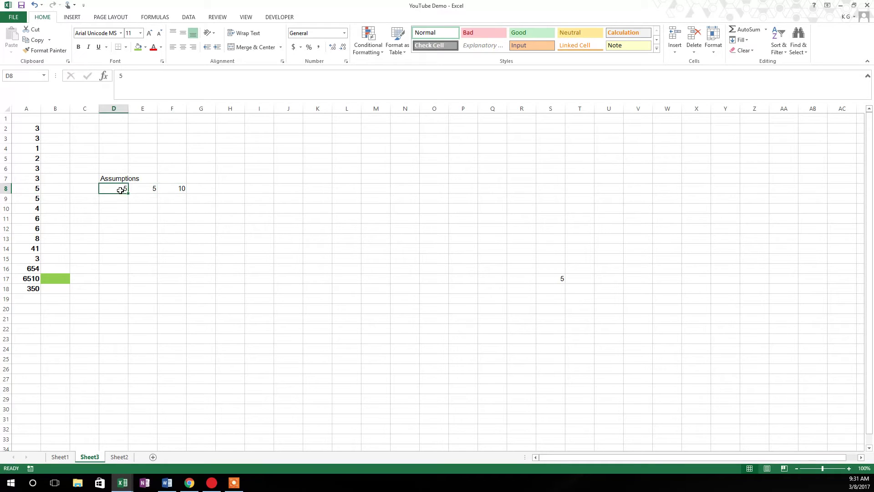
Fill F8's formula down to F15 and open F9 to view its shifted references.
{"action": "left_click", "coordinate": [166, 187]}
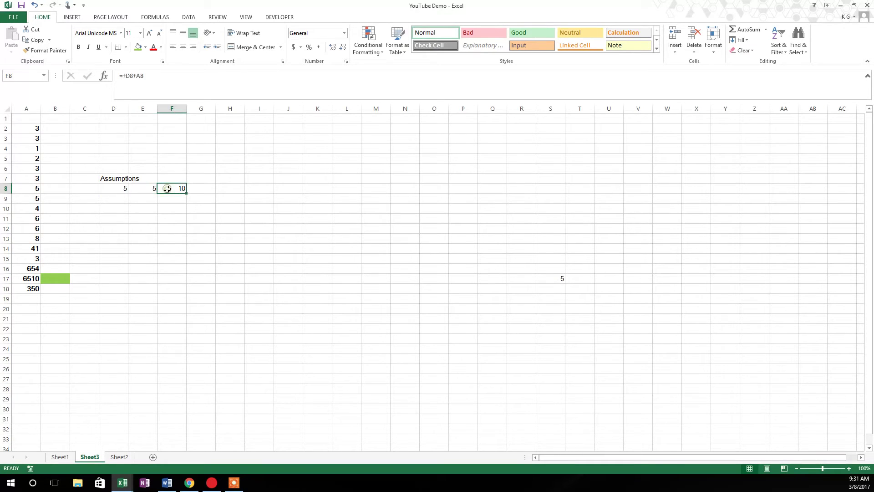
{"action": "left_click_drag", "start_coordinate": [187, 194], "coordinate": [184, 260]}
{"action": "left_click", "coordinate": [181, 198]}
{"action": "double_click", "coordinate": [180, 199]}
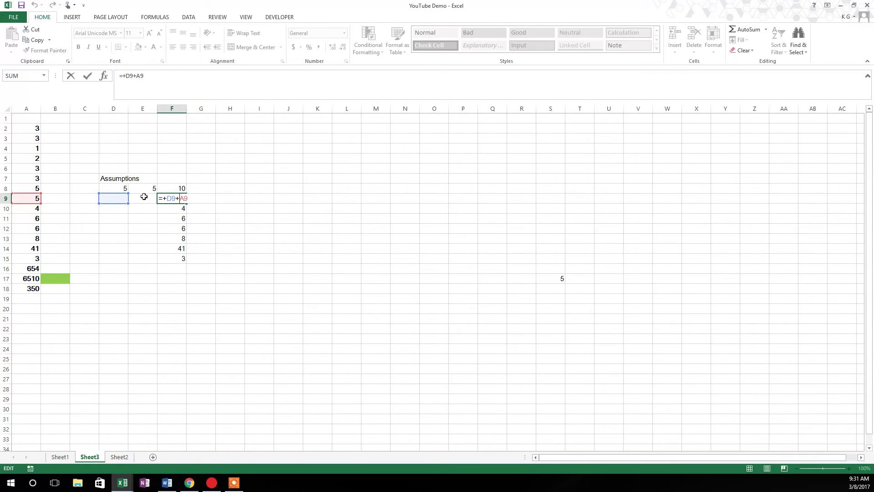
{"action": "key", "text": "ctrl+Return"}
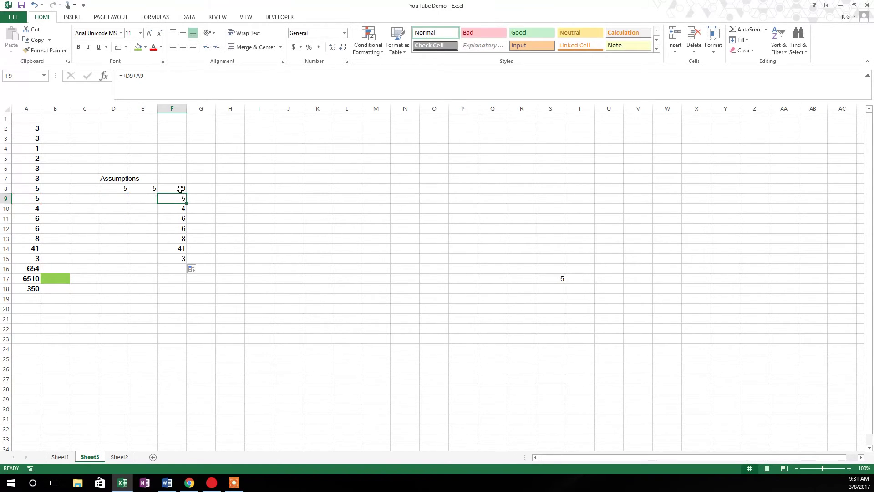
{"action": "left_click", "coordinate": [180, 189]}
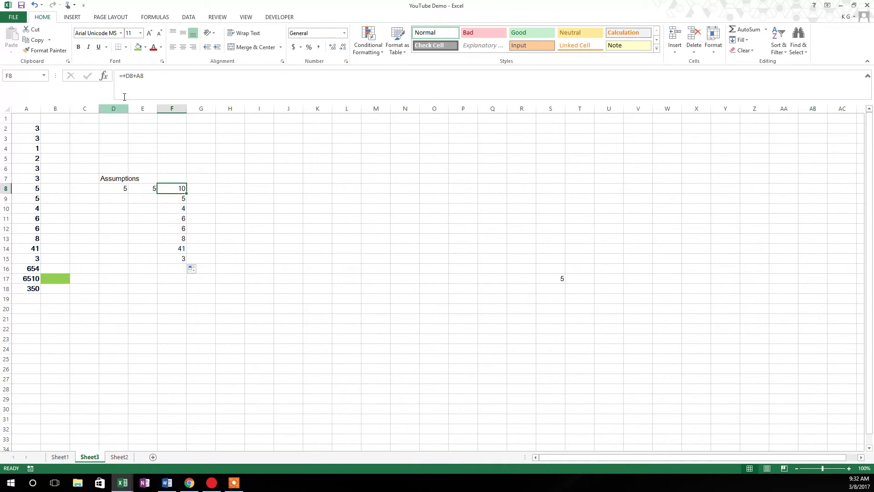
Lock D8 as $D$8 in F8's formula with F4 and fill it down to F15.
{"action": "left_click", "coordinate": [129, 75]}
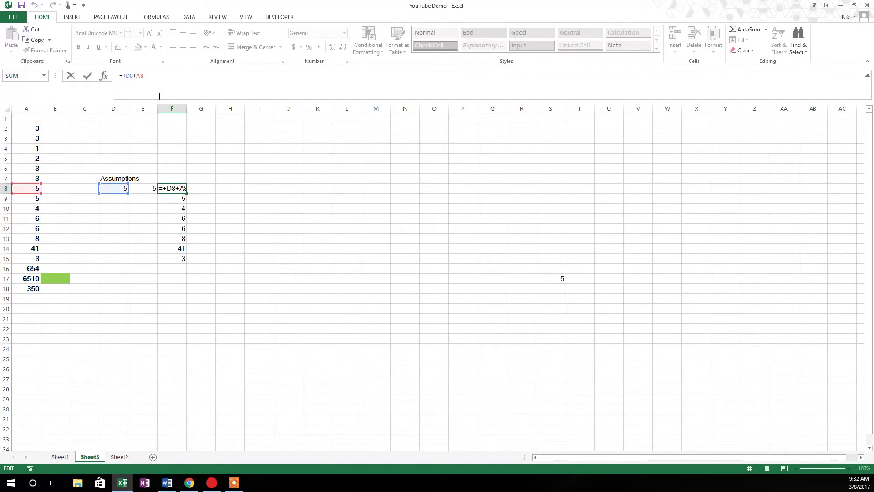
{"action": "key", "text": "F4"}
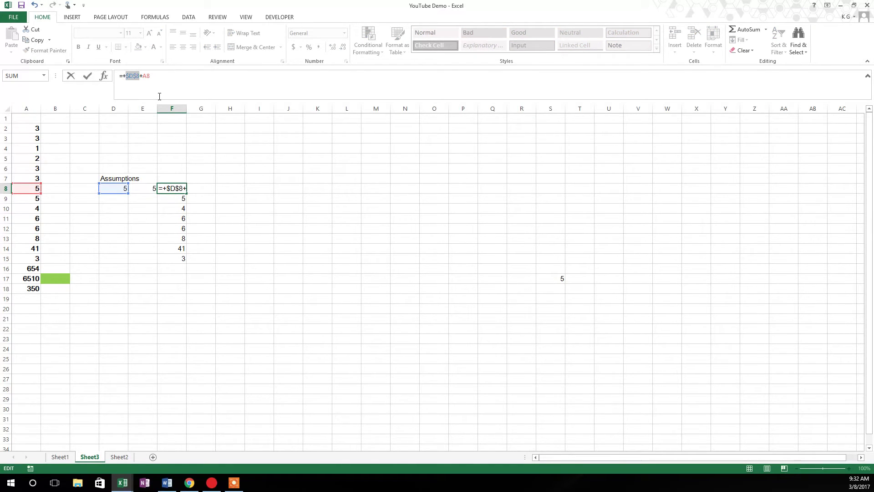
{"action": "key", "text": "ctrl+Return"}
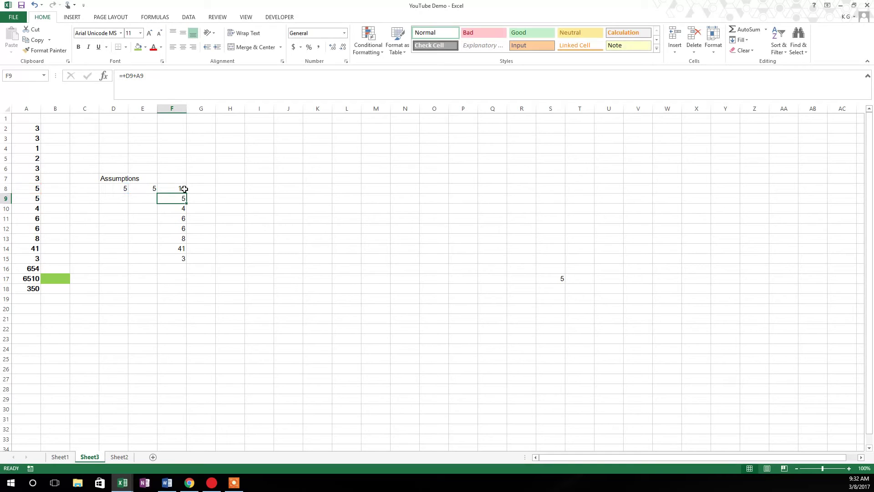
{"action": "left_click_drag", "start_coordinate": [186, 193], "coordinate": [182, 263]}
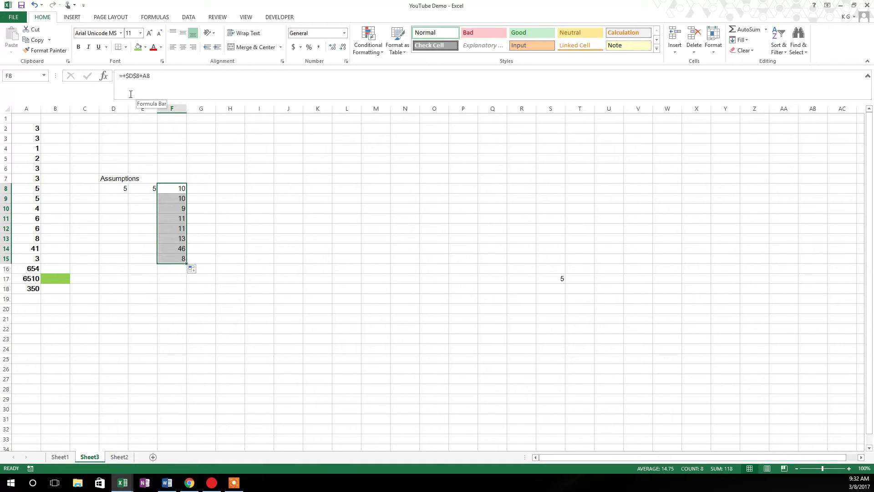
Edit F8's formula again, deleting the dollar sign before column D.
{"action": "left_click", "coordinate": [136, 76]}
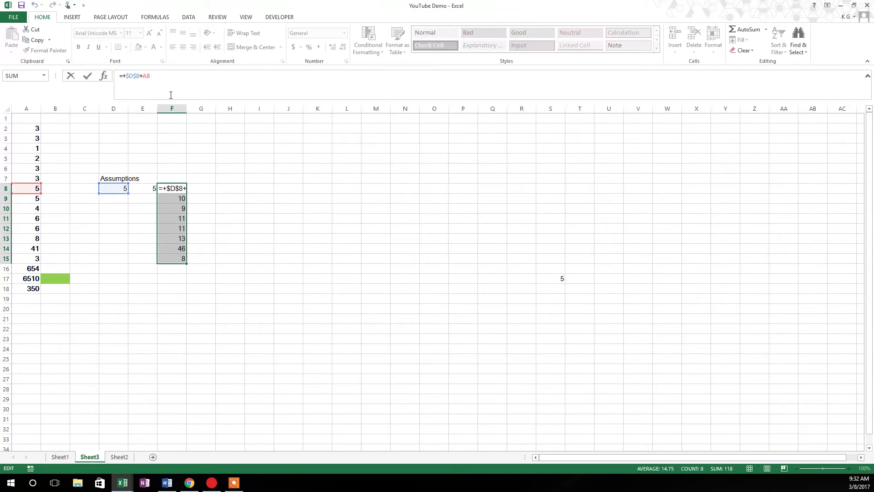
{"action": "key", "text": "Left"}
{"action": "key", "text": "BackSpace"}
{"action": "key", "text": "ctrl+Return"}
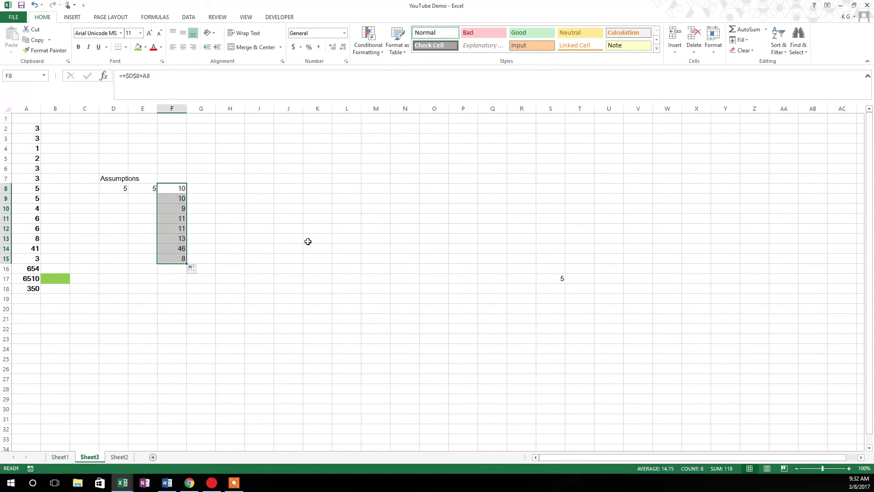
Insert three blank rows at rows 11–13 with Alt+H, I, R.
{"action": "left_click", "coordinate": [333, 251]}
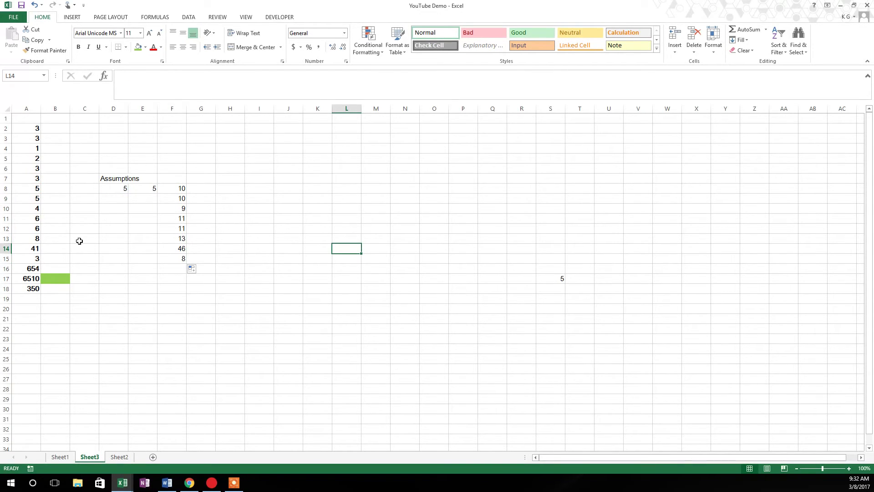
{"action": "left_click", "coordinate": [6, 238]}
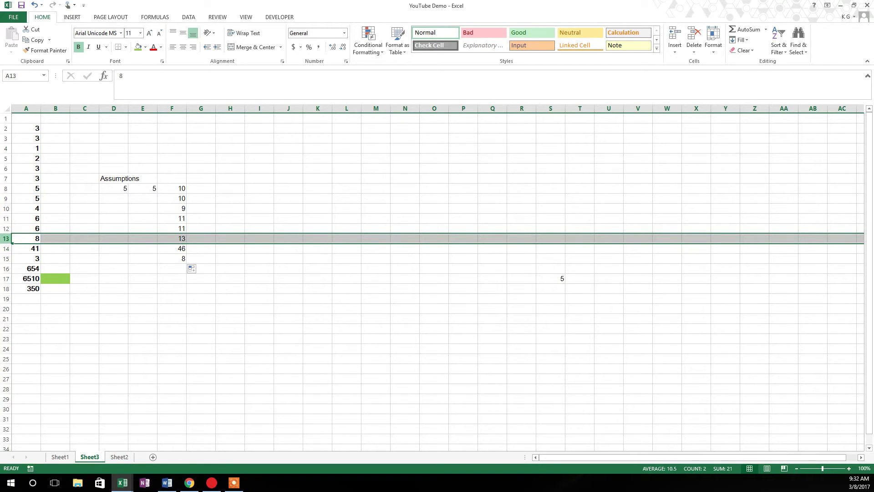
{"action": "left_click_drag", "start_coordinate": [6, 218], "coordinate": [6, 238]}
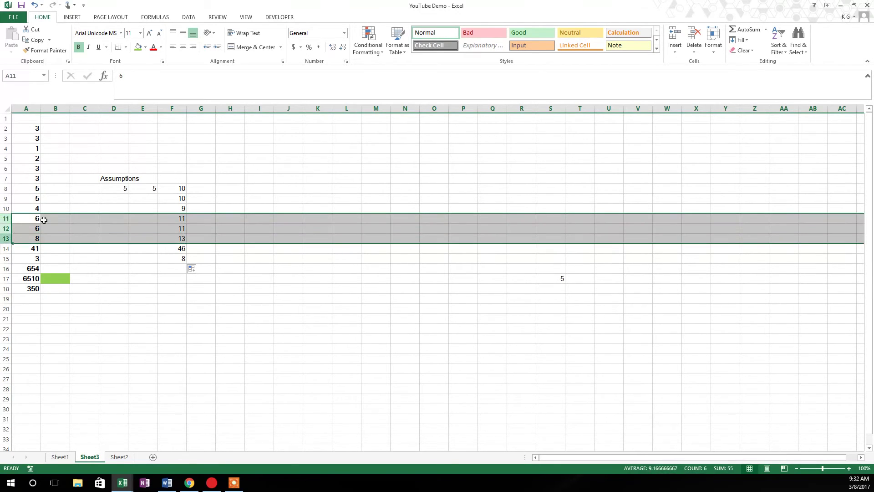
{"action": "key", "text": "alt"}
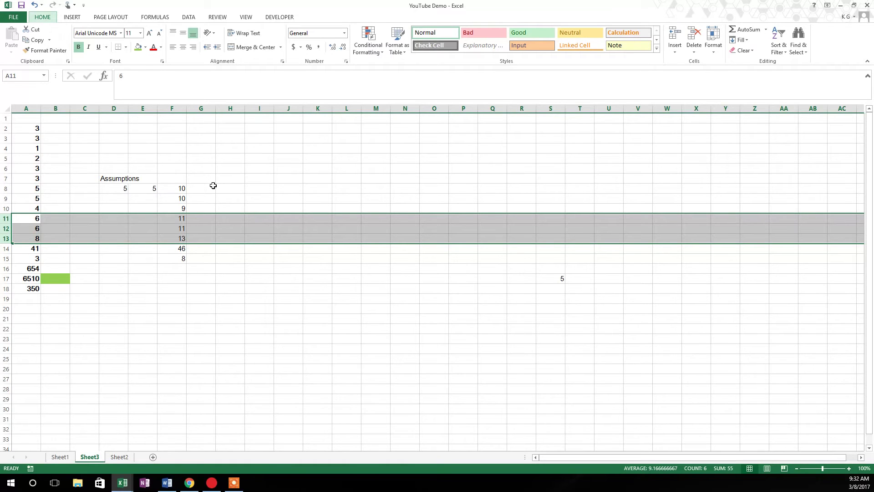
{"action": "key", "text": "h"}
{"action": "key", "text": "i"}
{"action": "key", "text": "r"}
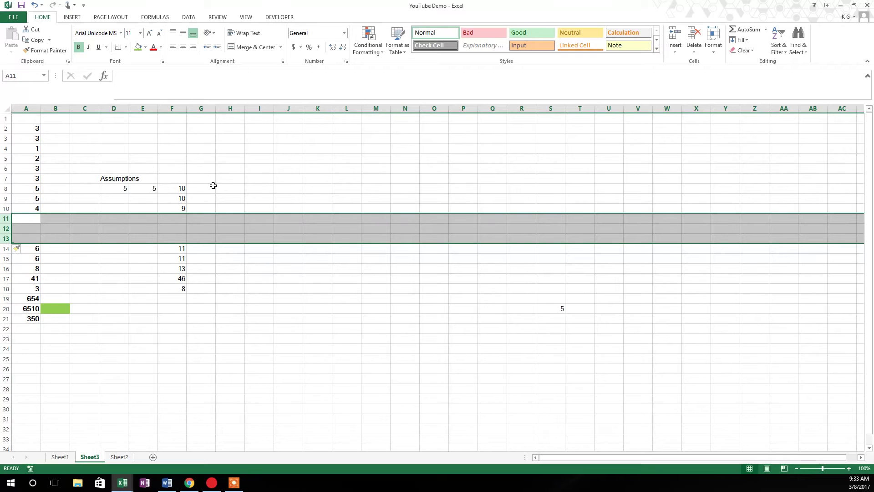
{"action": "left_click", "coordinate": [61, 267]}
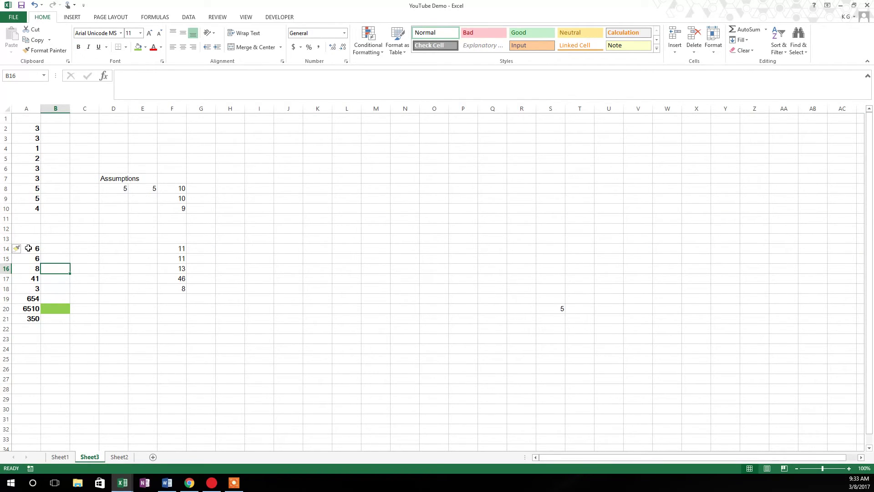
Insert a blank row at row 9 with the same shortcut.
{"action": "left_click", "coordinate": [6, 198]}
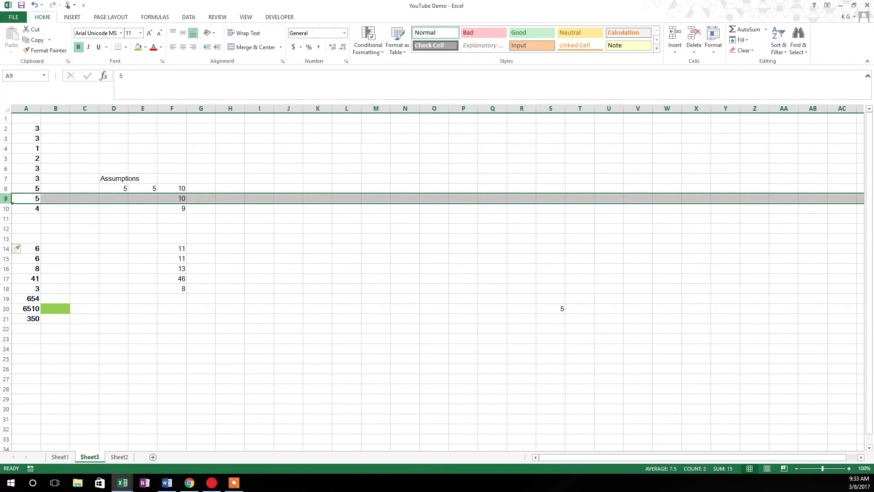
{"action": "key", "text": "alt"}
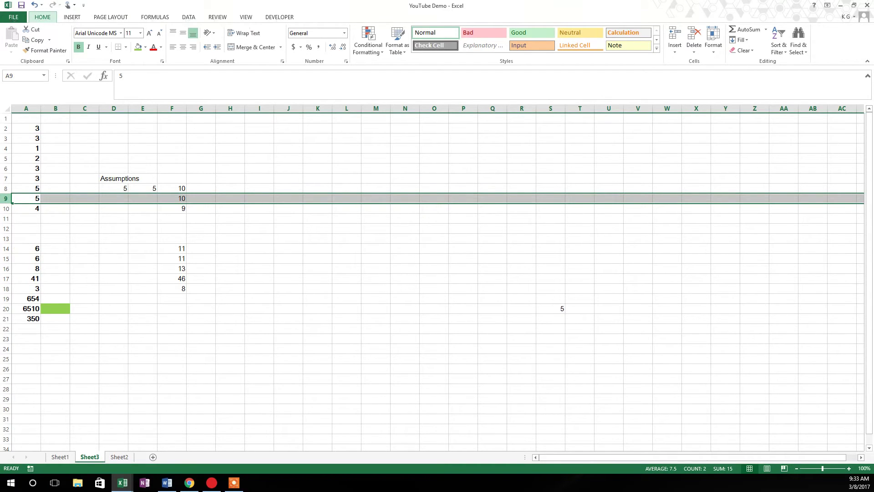
{"action": "key", "text": "h"}
{"action": "key", "text": "i"}
{"action": "key", "text": "r"}
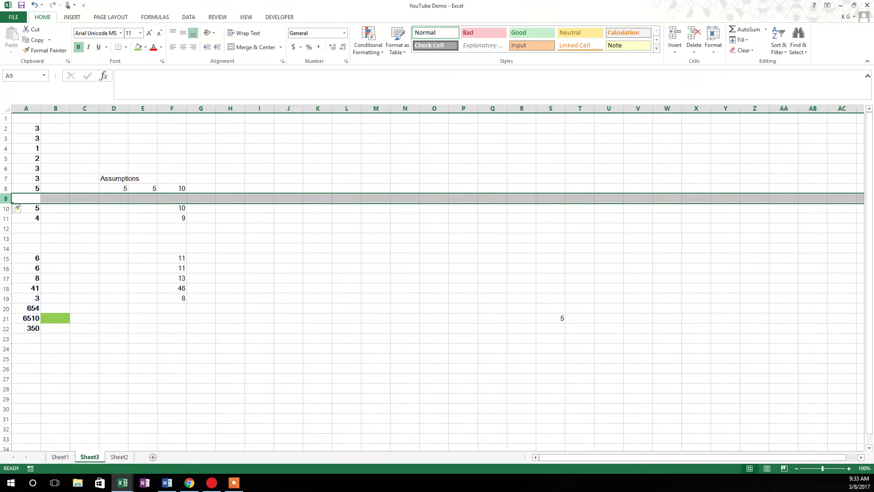
{"action": "left_click", "coordinate": [26, 208]}
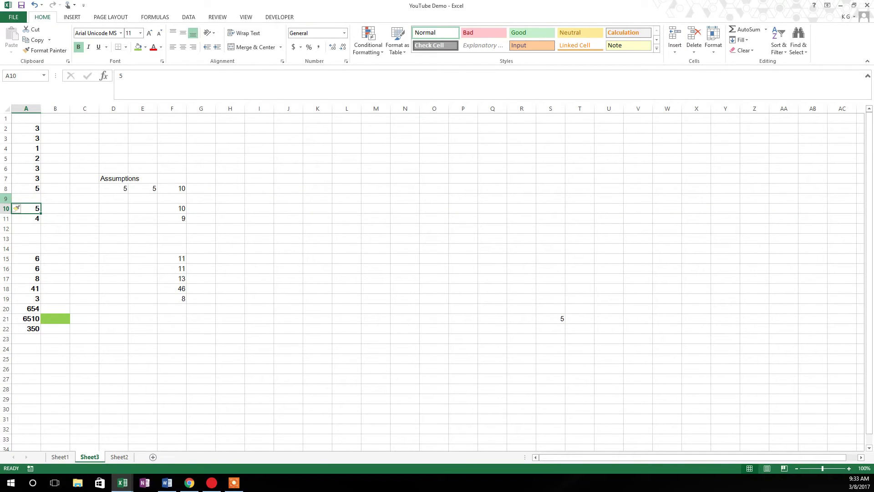
Insert a blank row at row 7, above Assumptions, from the Home ribbon.
{"action": "left_click", "coordinate": [5, 178]}
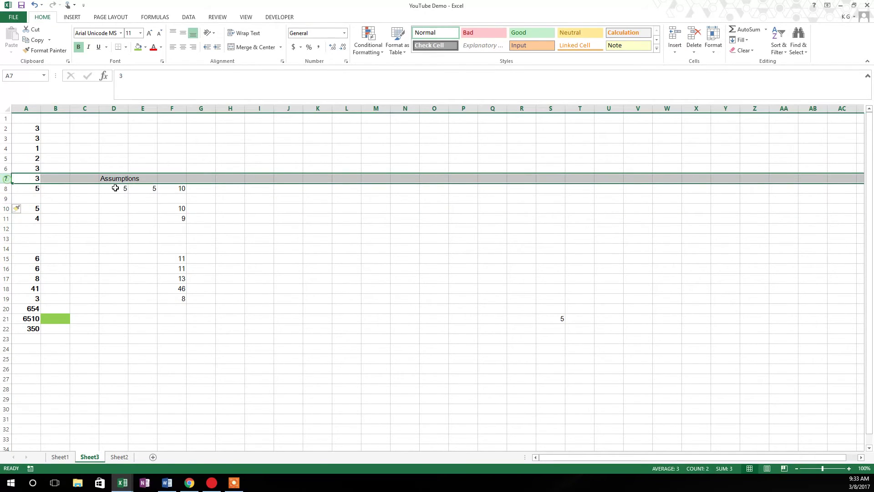
{"action": "left_click", "coordinate": [673, 34]}
{"action": "left_click", "coordinate": [386, 218]}
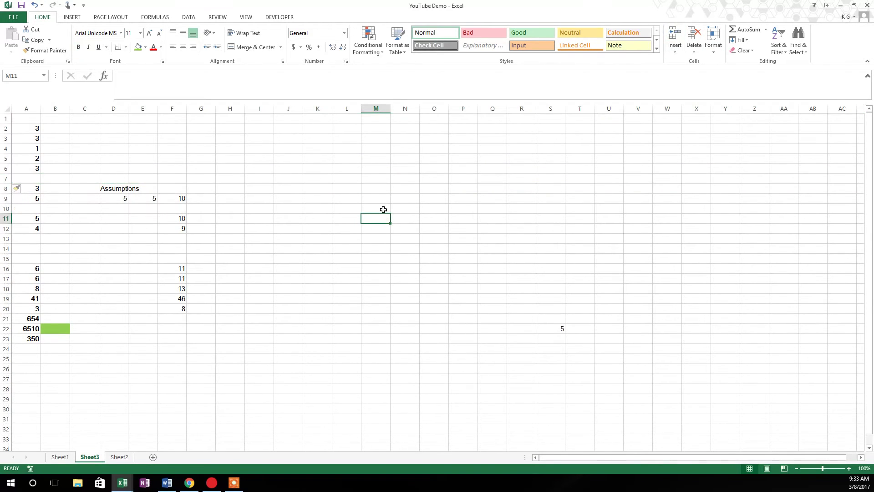
Select blank rows 7, 10 and 13–15 together and delete them.
{"action": "left_click", "coordinate": [6, 178]}
{"action": "left_click", "coordinate": [6, 209], "text": "ctrl"}
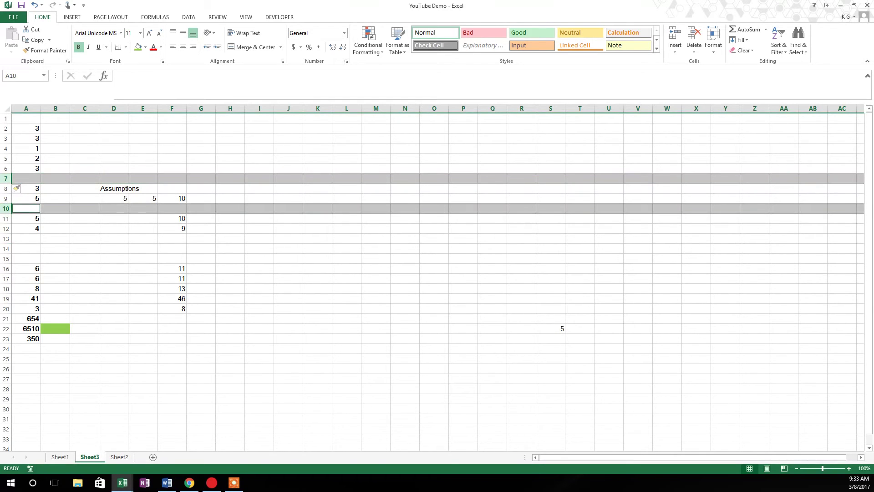
{"action": "left_click_drag", "start_coordinate": [6, 239], "coordinate": [6, 259]}
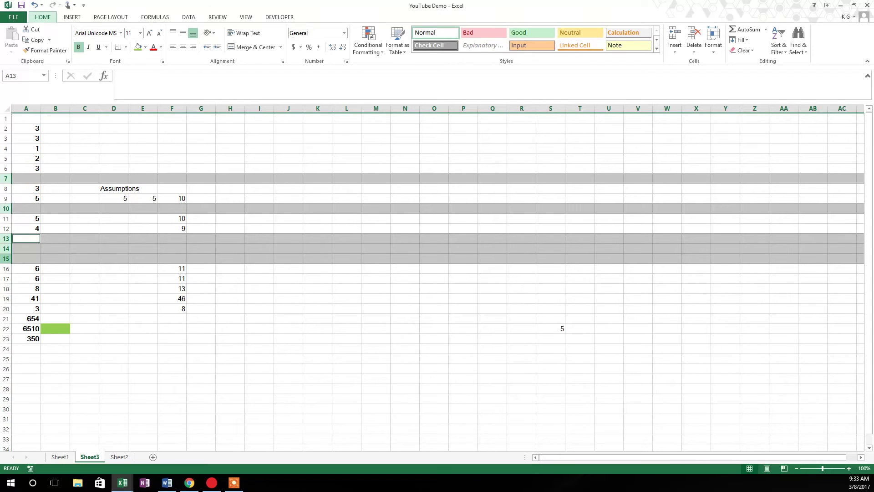
{"action": "left_click", "coordinate": [693, 37]}
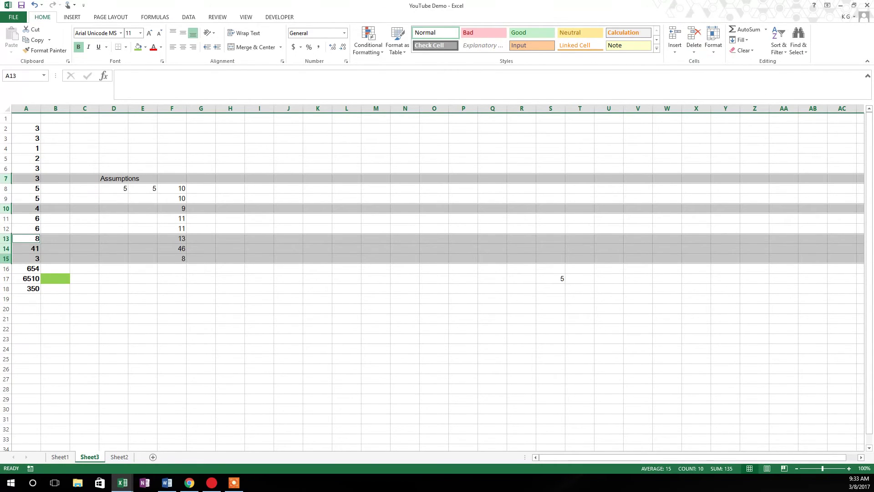
{"action": "left_click", "coordinate": [253, 352]}
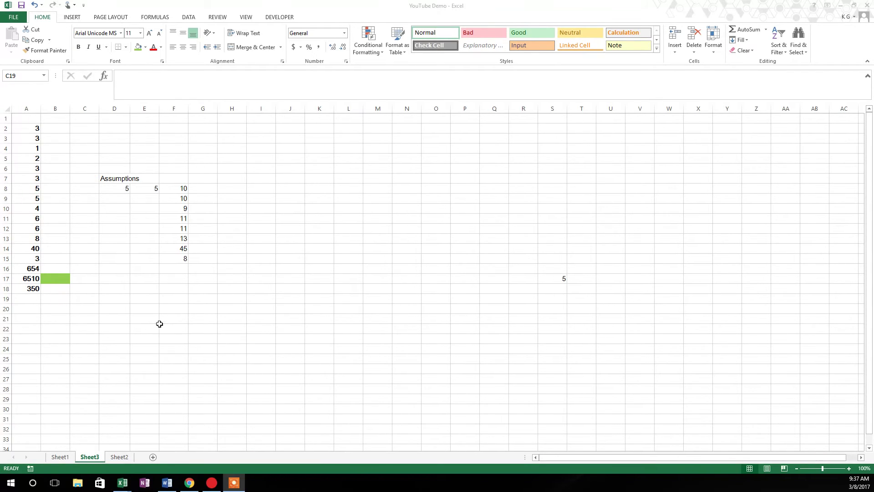
Enter the letters a through g down column J, starting at J8.
{"action": "left_click", "coordinate": [221, 288]}
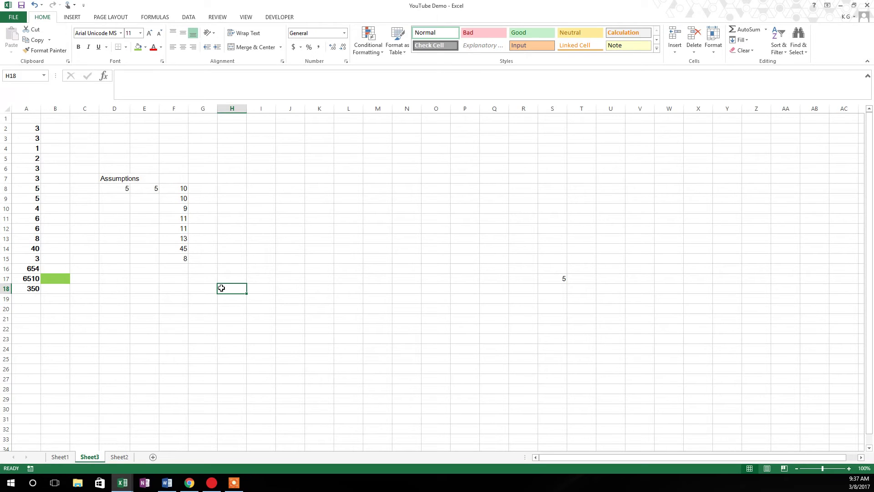
{"action": "key", "text": "Right"}
{"action": "key", "text": "Right"}
{"action": "key", "text": "Up"}
{"action": "key", "text": "Up"}
{"action": "key", "text": "Up"}
{"action": "key", "text": "Up"}
{"action": "key", "text": "Up"}
{"action": "key", "text": "Up"}
{"action": "key", "text": "Up"}
{"action": "key", "text": "Up"}
{"action": "key", "text": "Up"}
{"action": "key", "text": "Up"}
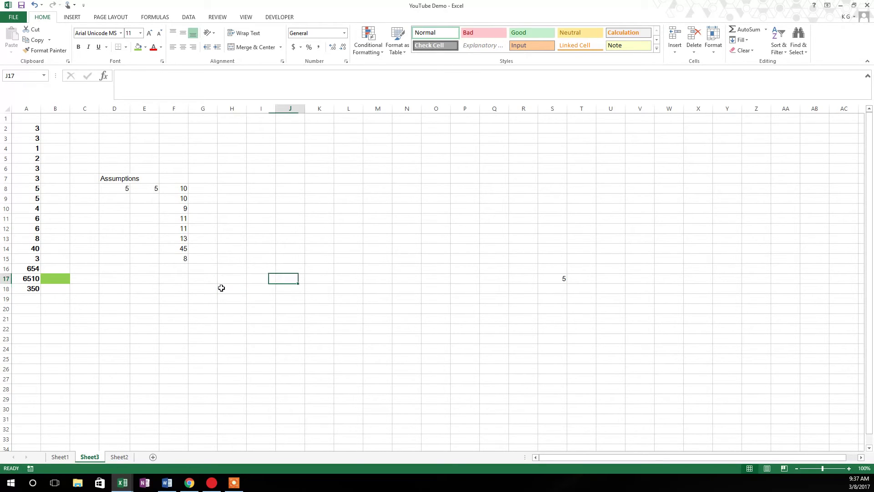
{"action": "type", "text": "a"}
{"action": "key", "text": "Return"}
{"action": "type", "text": "b"}
{"action": "key", "text": "Return"}
{"action": "type", "text": "c"}
{"action": "key", "text": "Return"}
{"action": "type", "text": "d"}
{"action": "key", "text": "Return"}
{"action": "type", "text": "e"}
{"action": "key", "text": "Return"}
{"action": "type", "text": "f"}
{"action": "key", "text": "Return"}
{"action": "type", "text": "g"}
Enter the numbers 8 down to 1 in K8:K15.
{"action": "key", "text": "Right"}
{"action": "key", "text": "Up"}
{"action": "key", "text": "Up"}
{"action": "key", "text": "Up"}
{"action": "key", "text": "Up"}
{"action": "key", "text": "Up"}
{"action": "key", "text": "Up"}
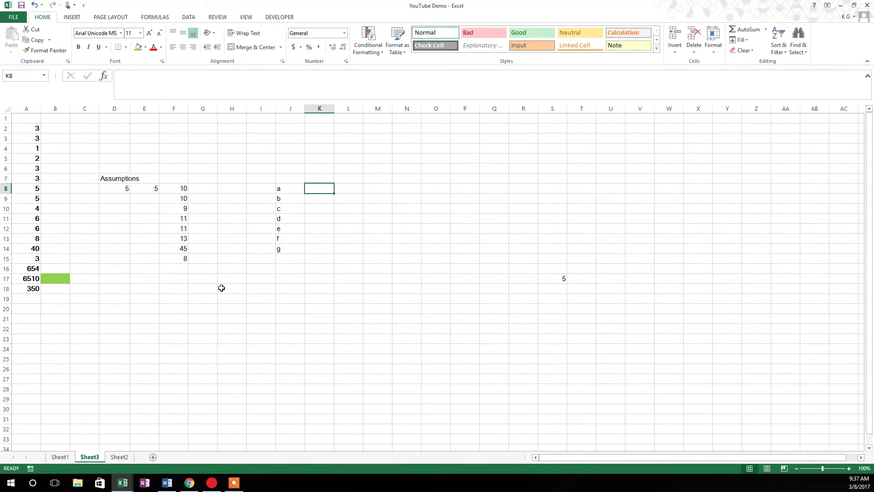
{"action": "type", "text": "8"}
{"action": "key", "text": "Return"}
{"action": "type", "text": "7"}
{"action": "key", "text": "Return"}
{"action": "type", "text": "6"}
{"action": "key", "text": "Return"}
{"action": "type", "text": "5"}
{"action": "key", "text": "Return"}
{"action": "type", "text": "4"}
{"action": "key", "text": "Return"}
{"action": "type", "text": "3"}
{"action": "key", "text": "Return"}
{"action": "type", "text": "2"}
{"action": "key", "text": "Return"}
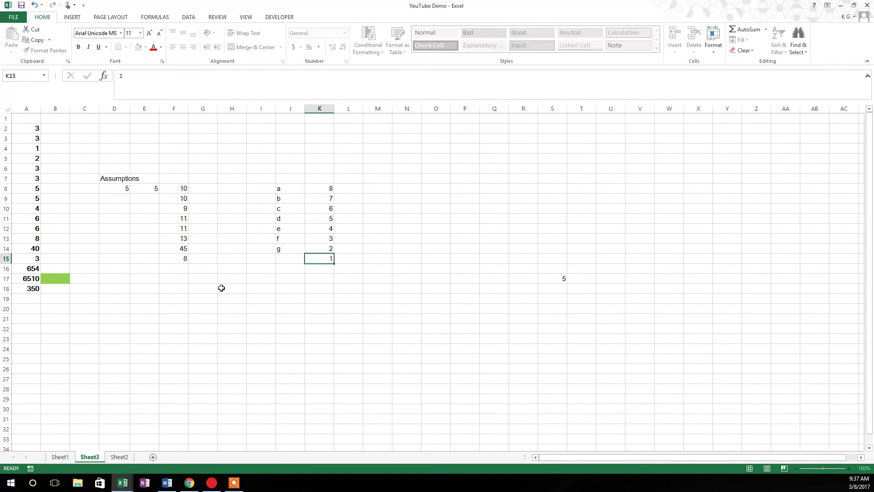
{"action": "type", "text": "1"}
Add h in J15 to complete the letter column, then move to J19.
{"action": "key", "text": "Left"}
{"action": "type", "text": "h"}
{"action": "key", "text": "Right"}
{"action": "key", "text": "Down"}
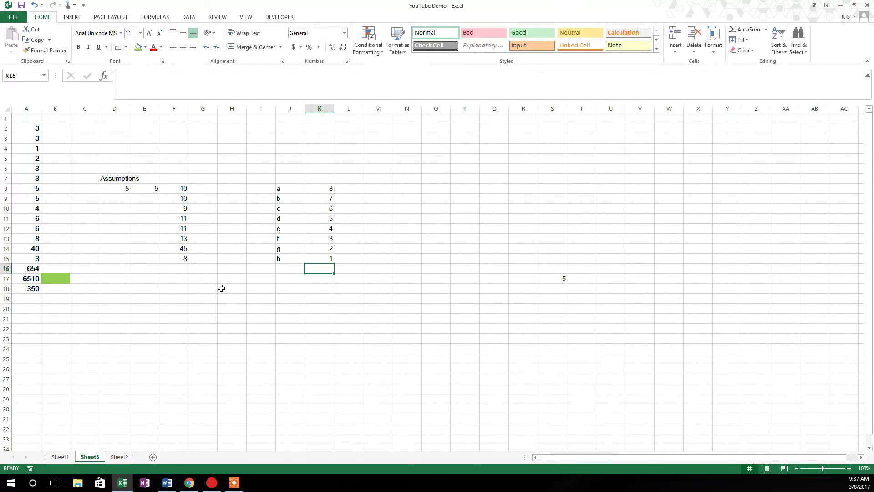
{"action": "key", "text": "Down"}
{"action": "key", "text": "Down"}
{"action": "key", "text": "Left"}
{"action": "key", "text": "Down"}
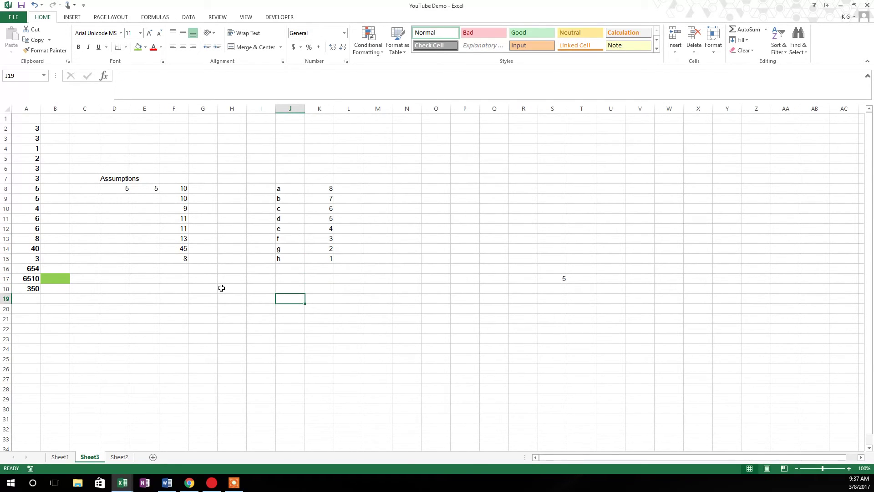
In J19 enter =+VLOOKUP(J18,J8:K15,K18), looking up J18 in the J8:K15 table.
{"action": "type", "text": "+"}
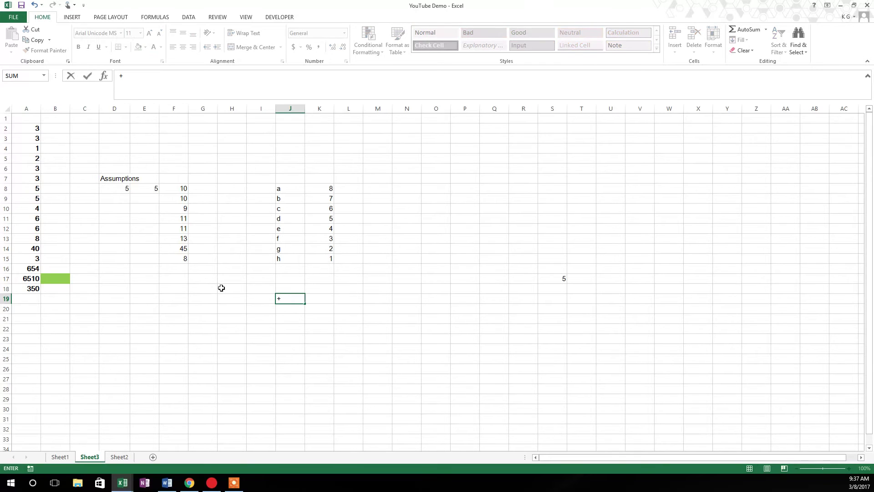
{"action": "type", "text": "vlo"}
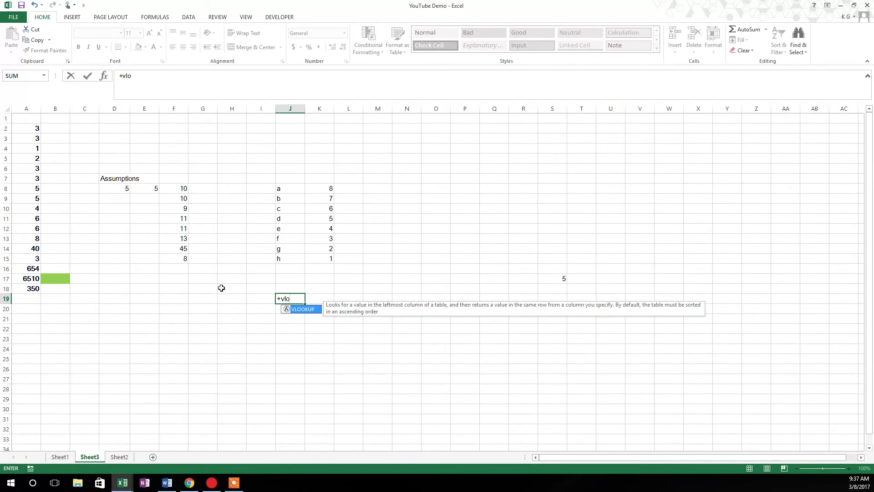
{"action": "key", "text": "Tab"}
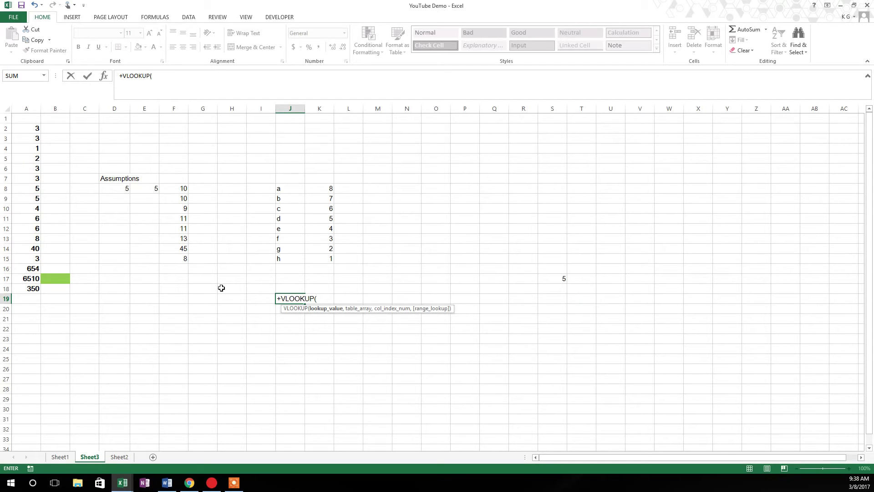
{"action": "key", "text": "Up"}
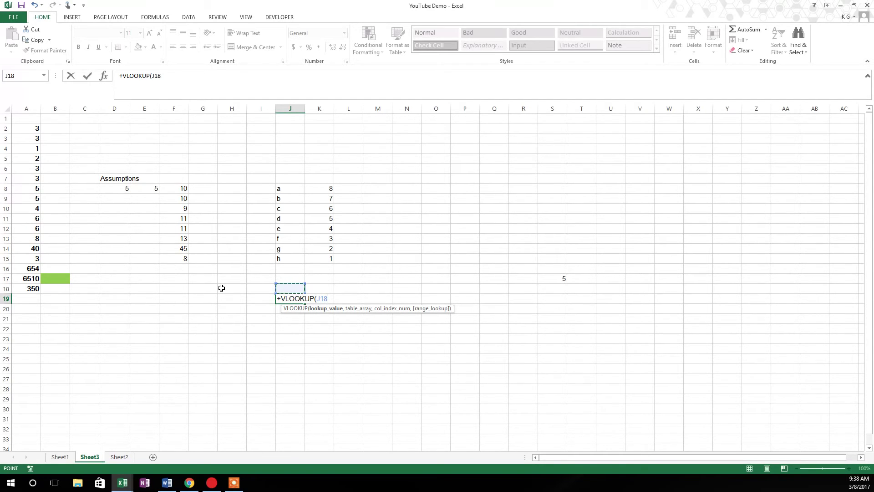
{"action": "type", "text": ","}
{"action": "left_click", "coordinate": [286, 189]}
{"action": "left_click_drag", "start_coordinate": [285, 189], "coordinate": [337, 265]}
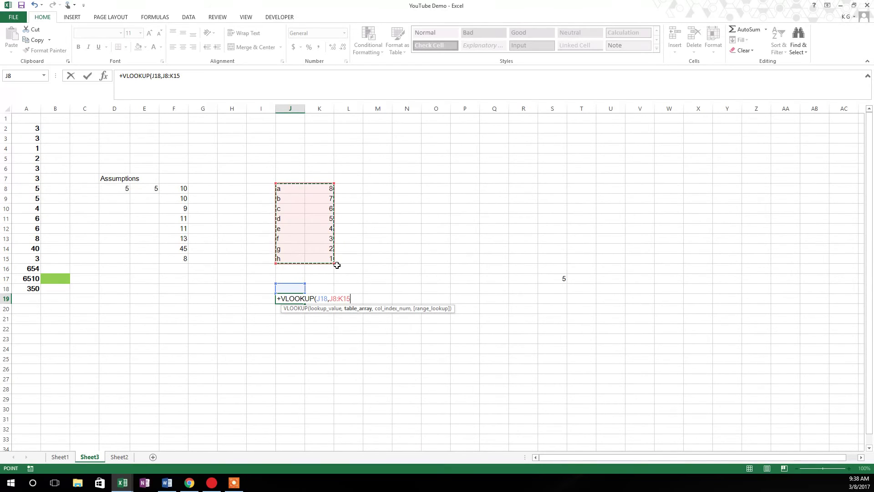
{"action": "type", "text": ","}
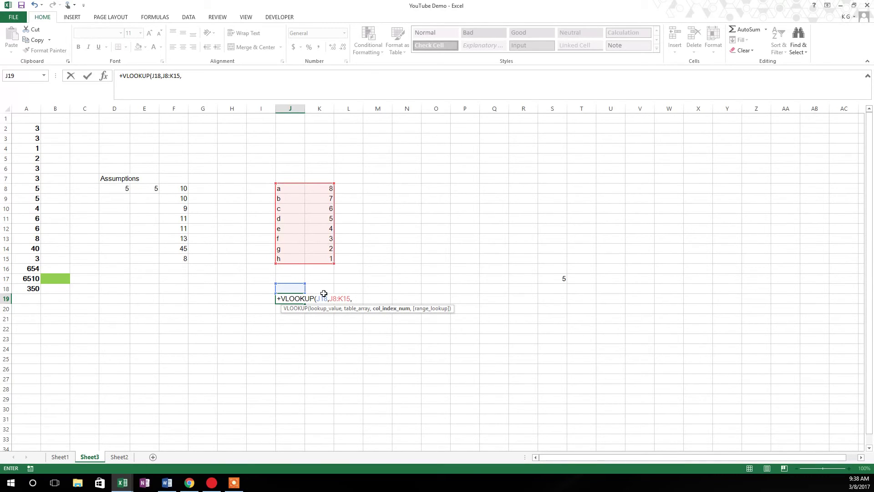
{"action": "left_click", "coordinate": [325, 289]}
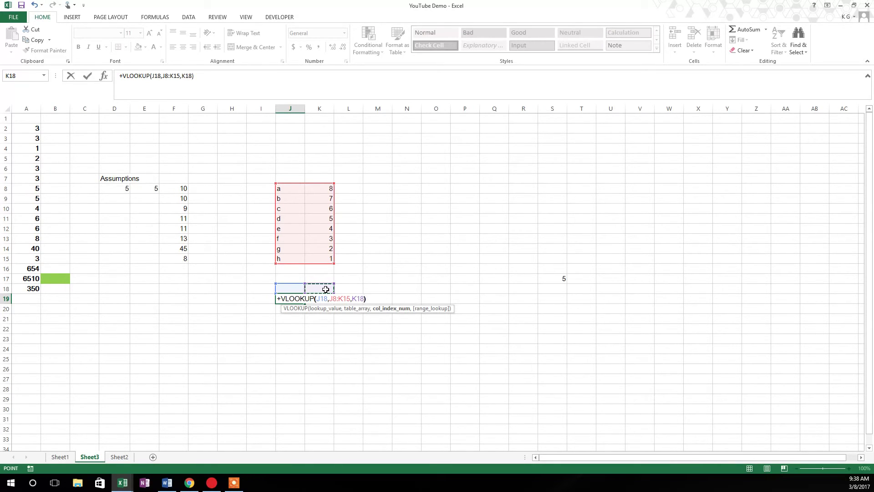
{"action": "key", "text": "Return"}
{"action": "key", "text": "Up"}
{"action": "key", "text": "Up"}
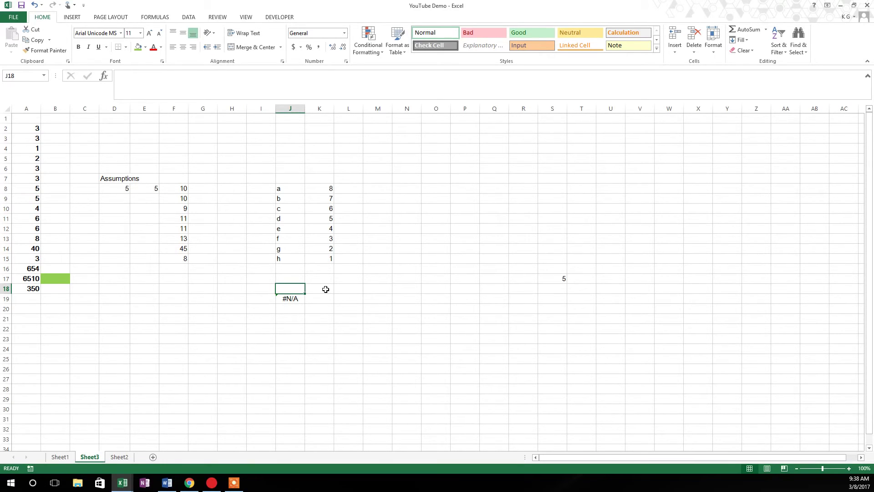
Put c in J18 and 2 in K18 so the J19 lookup returns 6.
{"action": "type", "text": "c"}
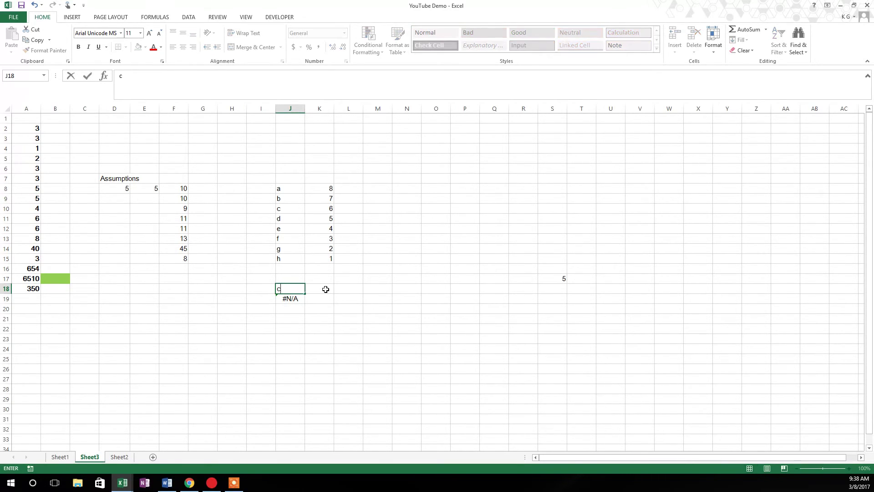
{"action": "key", "text": "Return"}
{"action": "left_click", "coordinate": [326, 289]}
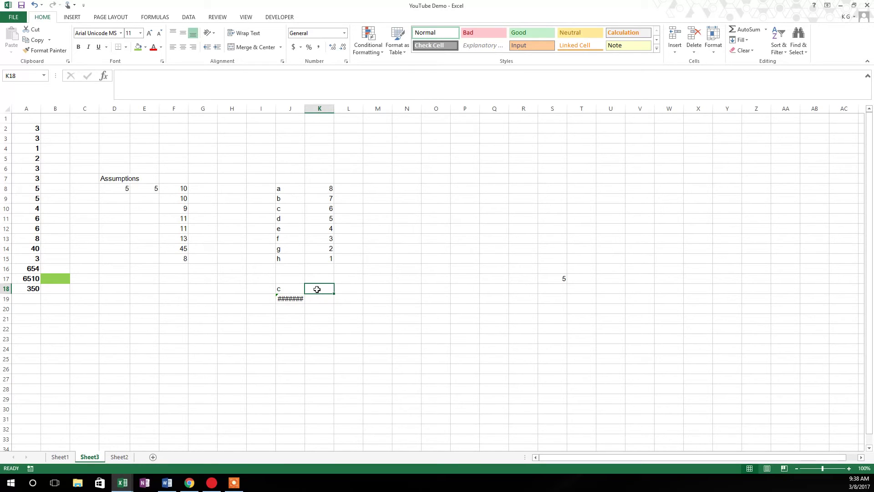
{"action": "type", "text": "2"}
{"action": "key", "text": "Return"}
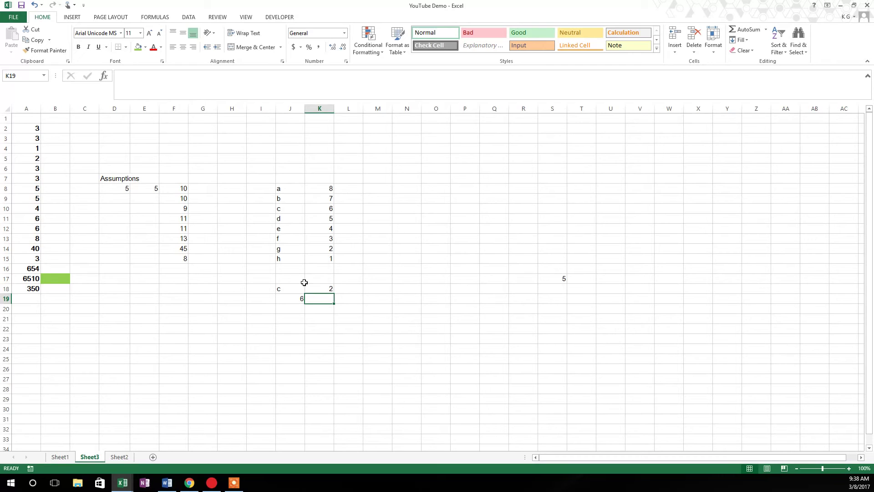
{"action": "left_click", "coordinate": [298, 297]}
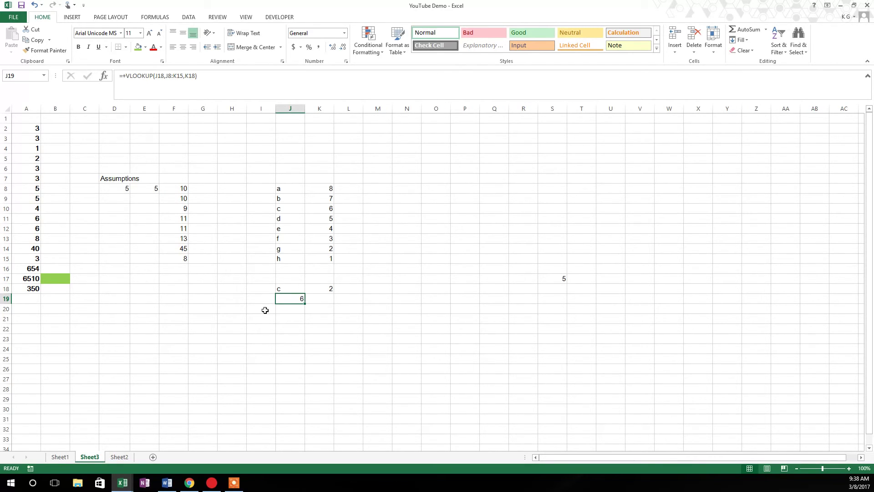
{"action": "left_click", "coordinate": [265, 310]}
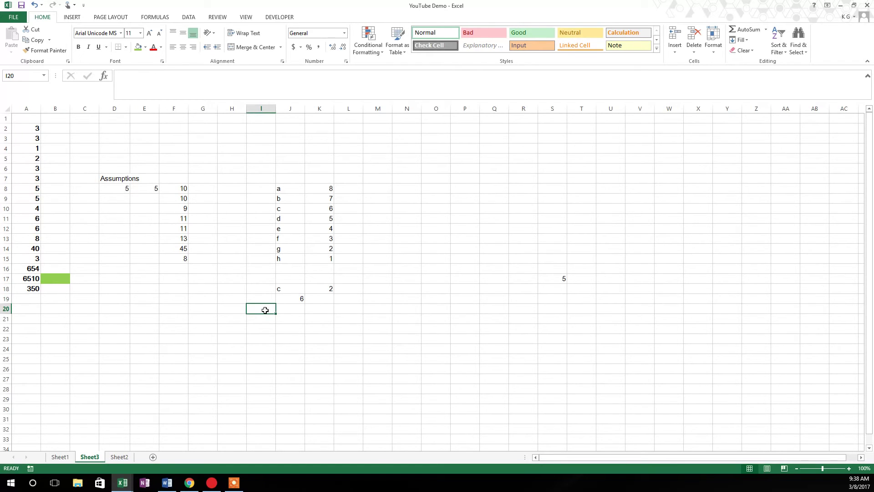
Enter 3 in I20 and =+SUM(I20,J19) in J20.
{"action": "type", "text": "3"}
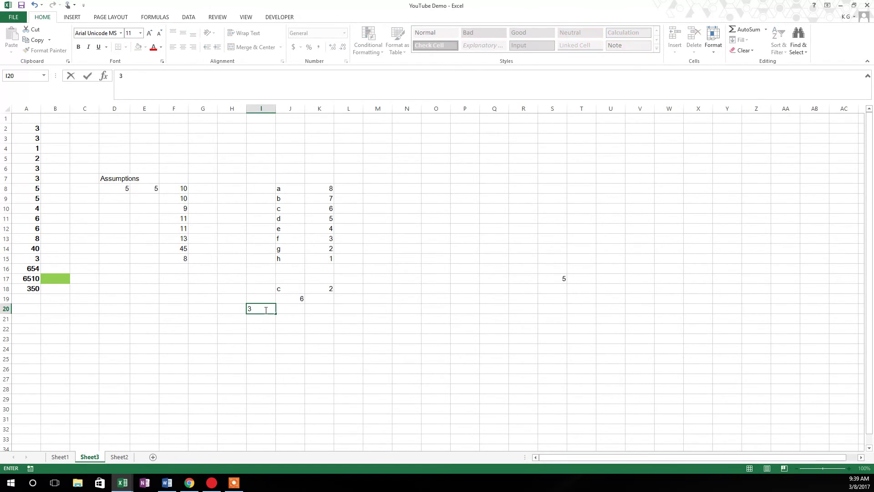
{"action": "key", "text": "Tab"}
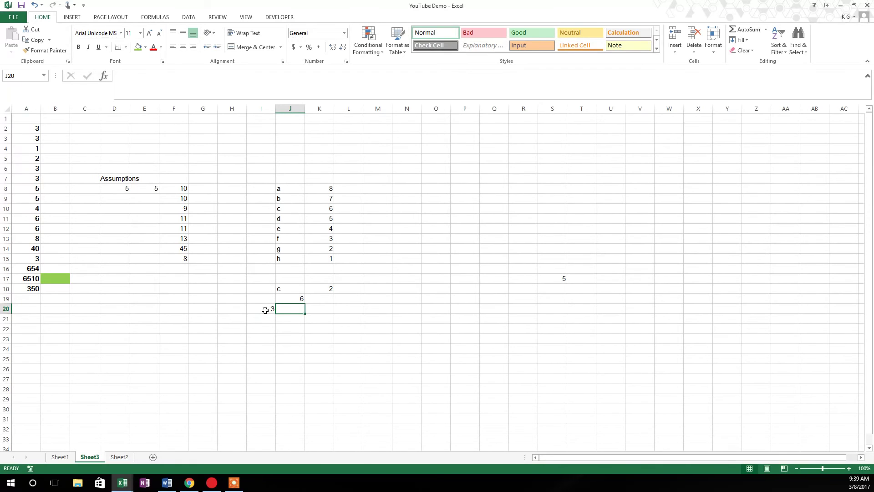
{"action": "type", "text": "+sum"}
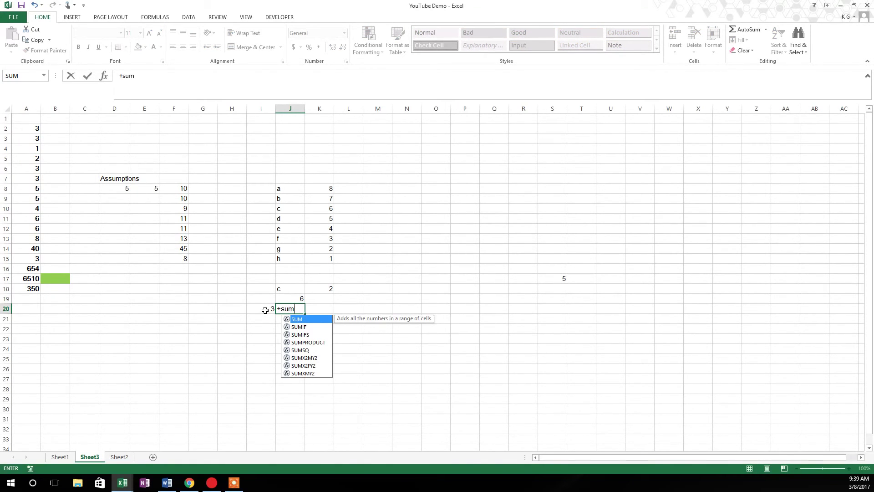
{"action": "type", "text": "("}
{"action": "left_click", "coordinate": [265, 310]}
{"action": "key", "text": "F8"}
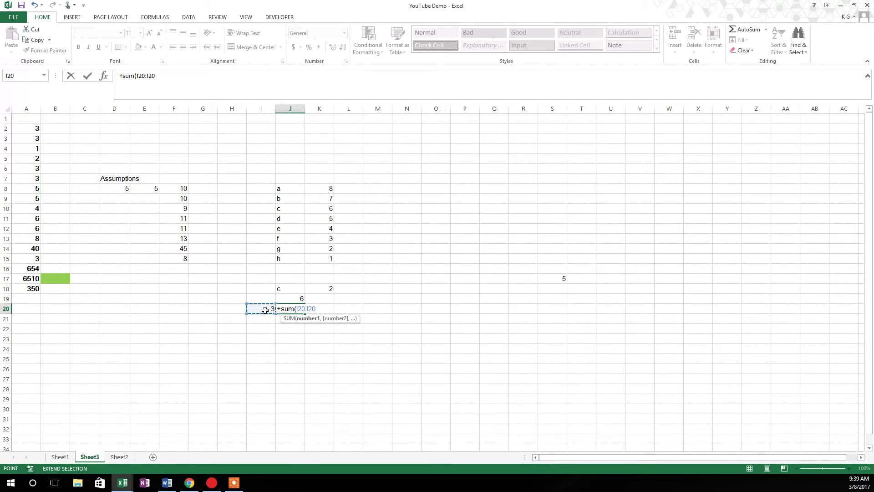
{"action": "key", "text": "Up"}
{"action": "key", "text": "Up"}
{"action": "key", "text": "Up"}
{"action": "key", "text": "Up"}
{"action": "key", "text": "Up"}
{"action": "key", "text": "Up"}
{"action": "key", "text": "Up"}
{"action": "key", "text": "Up"}
{"action": "key", "text": "Up"}
{"action": "key", "text": "Up"}
{"action": "key", "text": "Up"}
{"action": "key", "text": "Up"}
{"action": "key", "text": "Up"}
{"action": "key", "text": "Up"}
{"action": "key", "text": "Up"}
{"action": "key", "text": "Up"}
{"action": "key", "text": "Up"}
{"action": "key", "text": "Up"}
{"action": "key", "text": "BackSpace"}
{"action": "type", "text": ","}
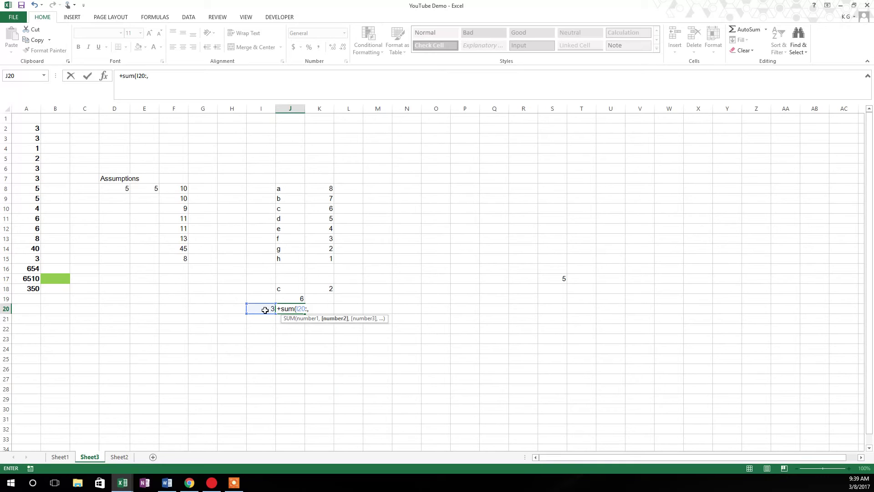
{"action": "key", "text": "BackSpace"}
{"action": "key", "text": "BackSpace"}
{"action": "type", "text": ","}
{"action": "left_click", "coordinate": [292, 301]}
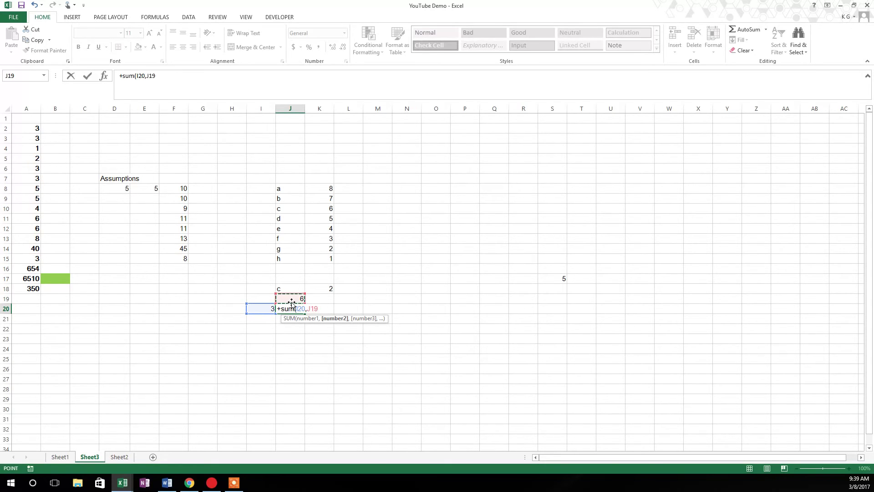
{"action": "key", "text": "Return"}
Change J18 to a so the lookup returns 8 and the total shows 11.
{"action": "key", "text": "Up"}
{"action": "key", "text": "Up"}
{"action": "key", "text": "Up"}
{"action": "type", "text": "a"}
{"action": "key", "text": "Return"}
{"action": "key", "text": "Down"}
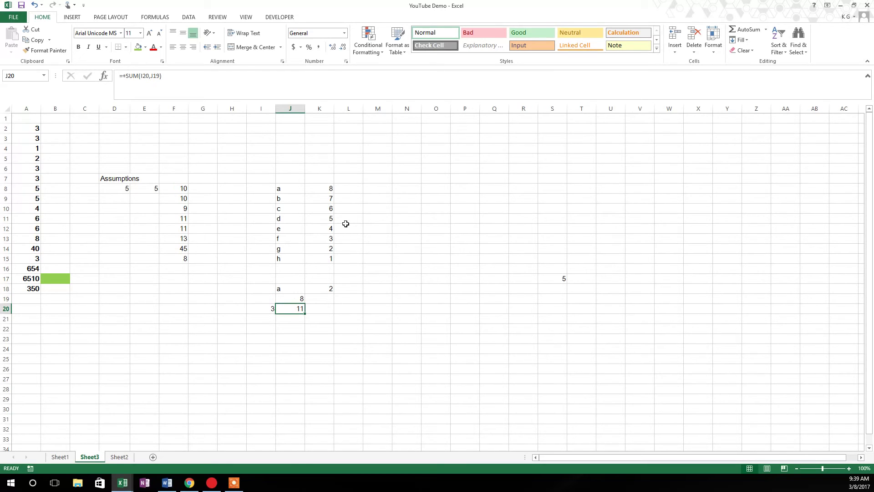
{"action": "left_click", "coordinate": [346, 189]}
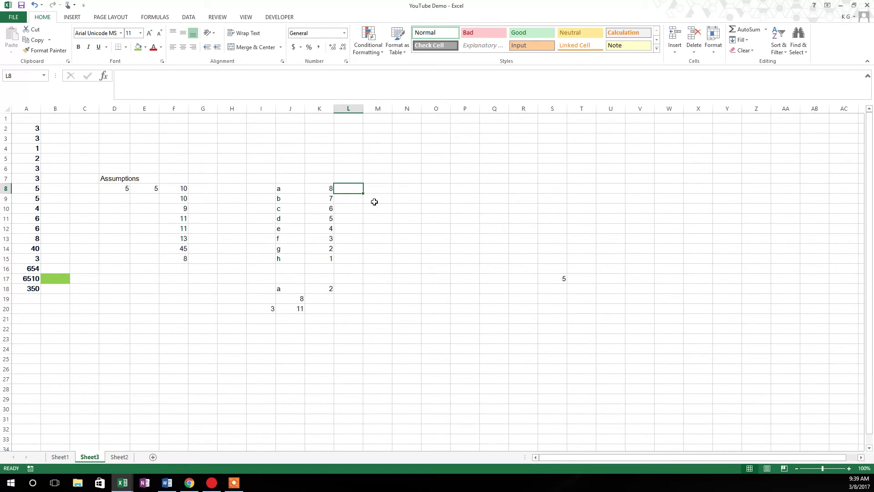
Enter 5, 2, 4, 3, 5, 4, 5, 3 down L8:L15.
{"action": "type", "text": "5"}
{"action": "key", "text": "Return"}
{"action": "type", "text": "2"}
{"action": "key", "text": "Return"}
{"action": "type", "text": "4"}
{"action": "key", "text": "Return"}
{"action": "type", "text": "3"}
{"action": "key", "text": "Return"}
{"action": "type", "text": "5"}
{"action": "key", "text": "Return"}
{"action": "type", "text": "4 5"}
{"action": "key", "text": "Return"}
{"action": "type", "text": "3"}
{"action": "key", "text": "Return"}
{"action": "type", "text": "2"}
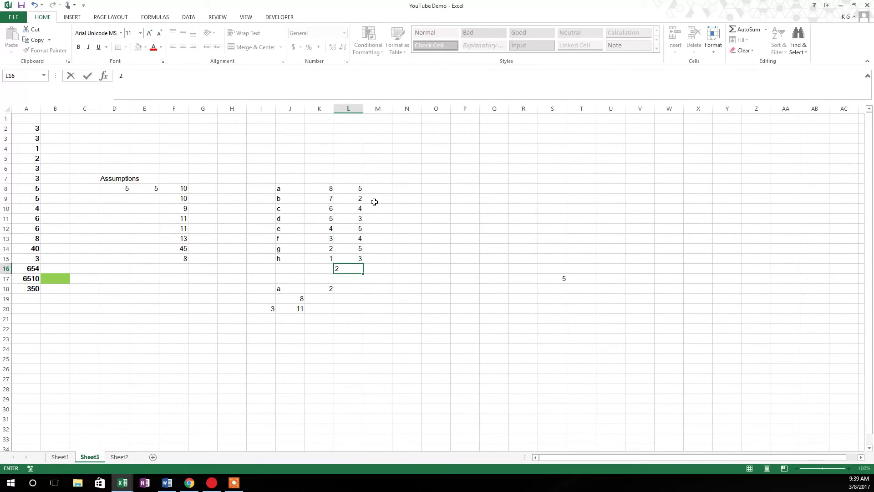
{"action": "key", "text": "ctrl+Return"}
Set K18 to 3, making J19 and J20 show #REF!
{"action": "key", "text": "Down"}
{"action": "key", "text": "Down"}
{"action": "key", "text": "Left"}
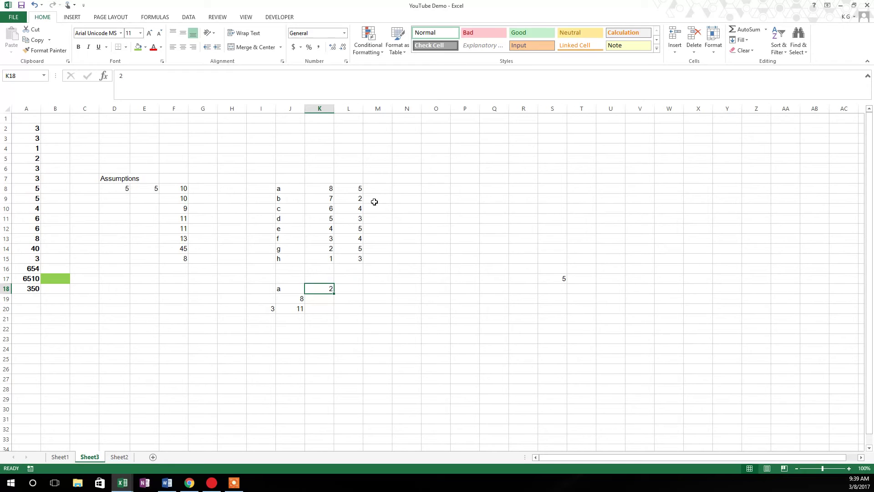
{"action": "type", "text": "3"}
{"action": "key", "text": "Return"}
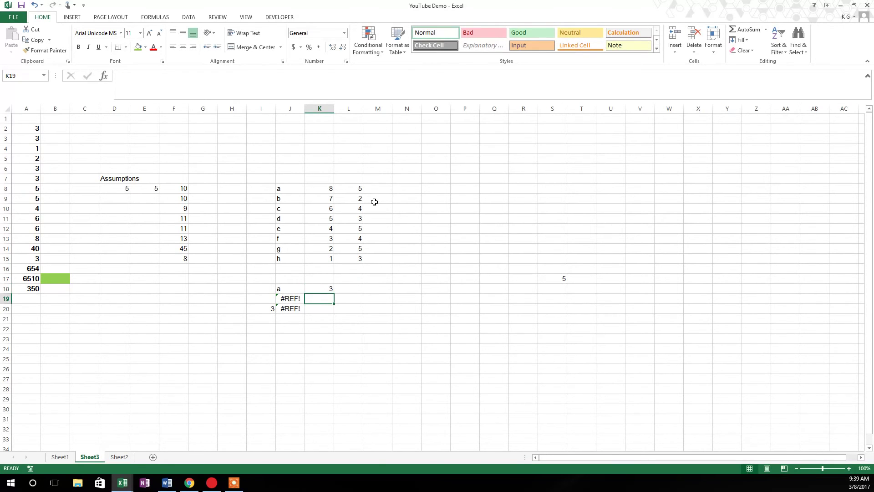
{"action": "key", "text": "Up"}
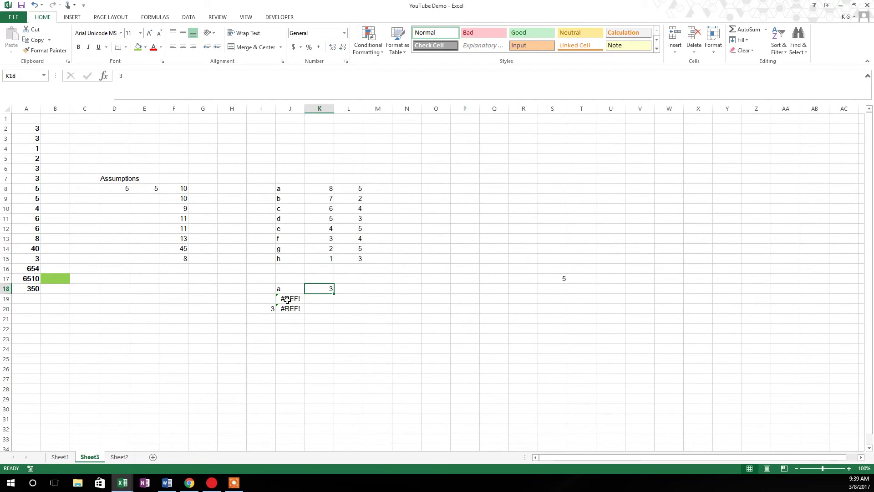
Widen J19's VLOOKUP range from J8:K15 to J8:L15 so it returns 5.
{"action": "left_click", "coordinate": [287, 299]}
{"action": "double_click", "coordinate": [287, 298]}
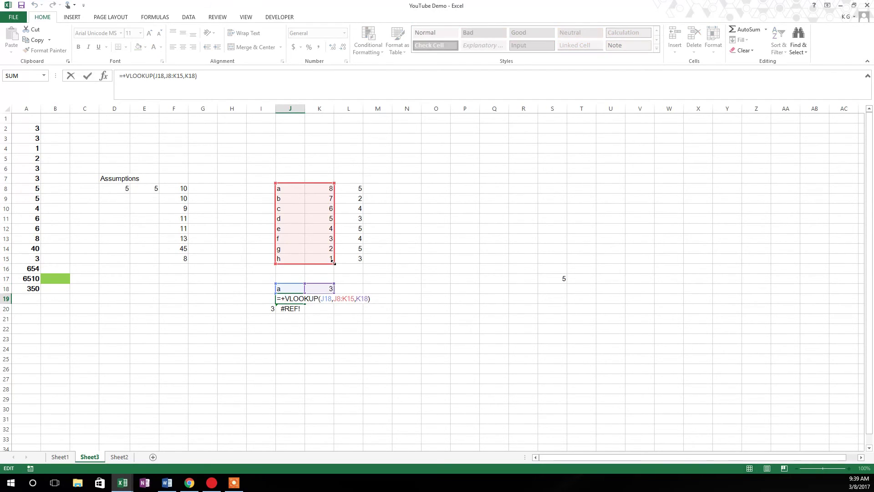
{"action": "left_click_drag", "start_coordinate": [333, 263], "coordinate": [363, 263]}
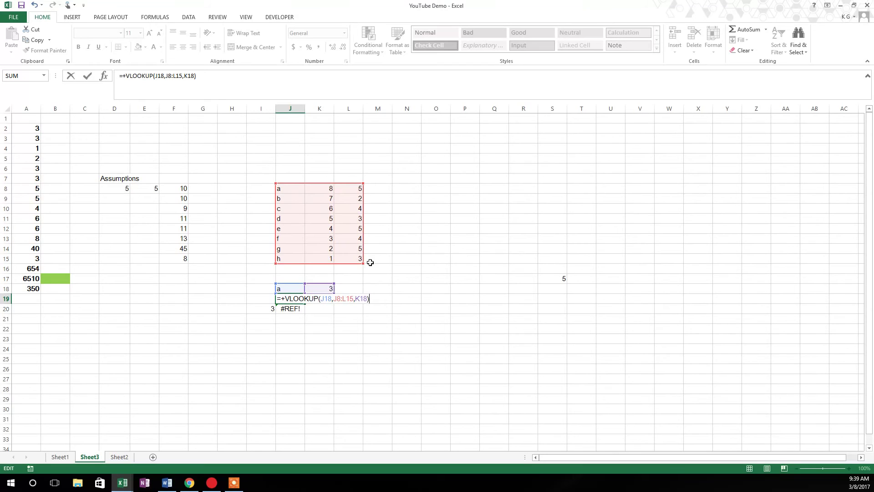
{"action": "key", "text": "Return"}
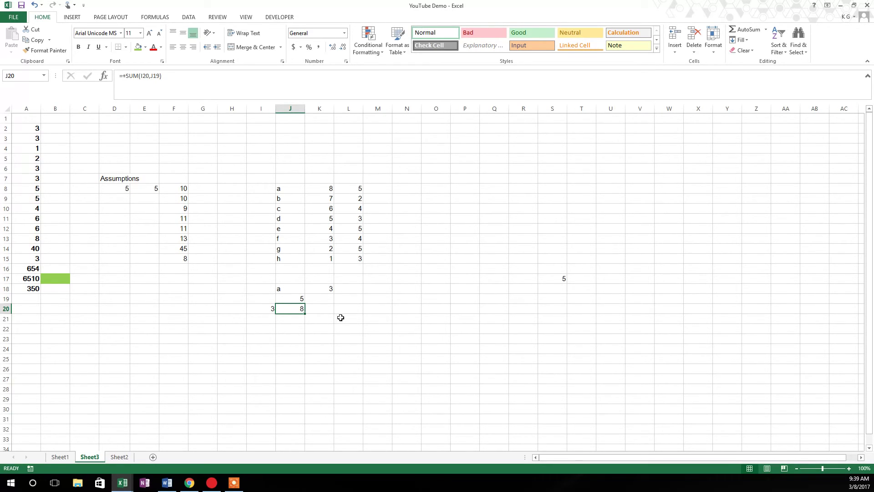
Enter the dates 1/1/2015 in N25 and 1/1/2014 in N26.
{"action": "left_click", "coordinate": [438, 290]}
{"action": "left_click", "coordinate": [415, 357]}
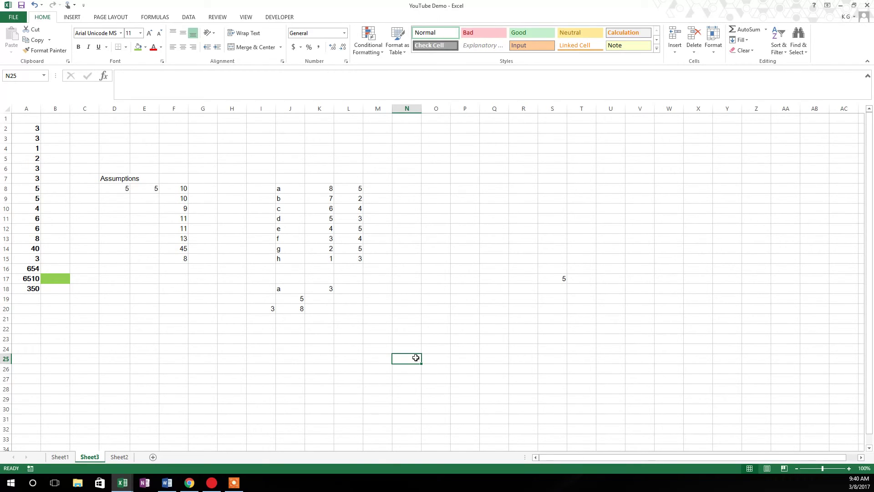
{"action": "type", "text": "1/1/"}
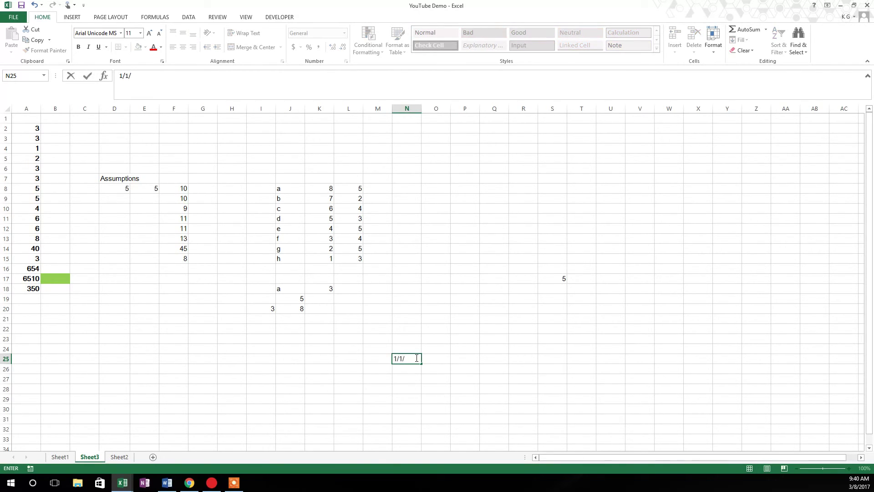
{"action": "type", "text": "2015"}
{"action": "key", "text": "Return"}
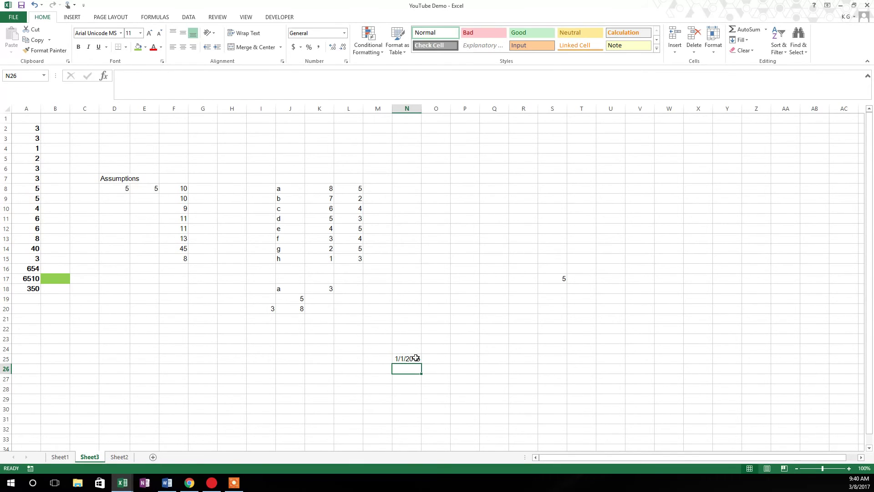
{"action": "type", "text": "1/"}
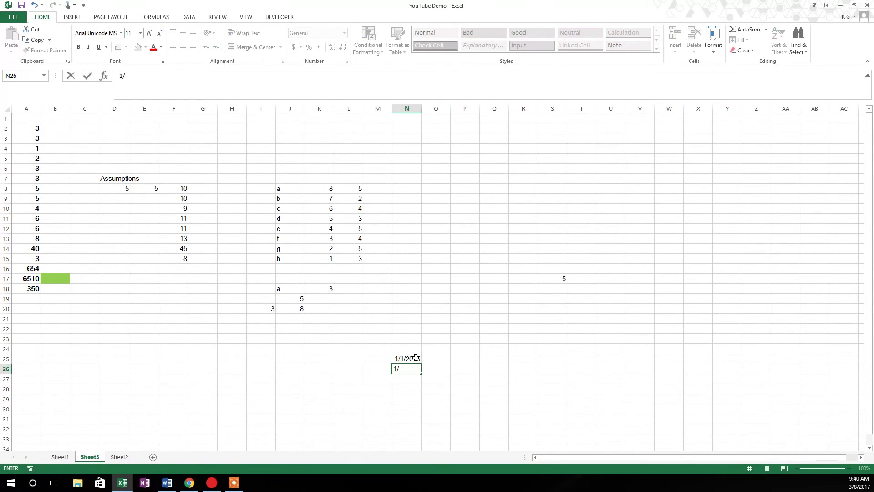
{"action": "type", "text": "1/2014"}
{"action": "key", "text": "Return"}
{"action": "key", "text": "Up"}
In O26 enter =+N25-N26 to subtract the two dates.
{"action": "key", "text": "Right"}
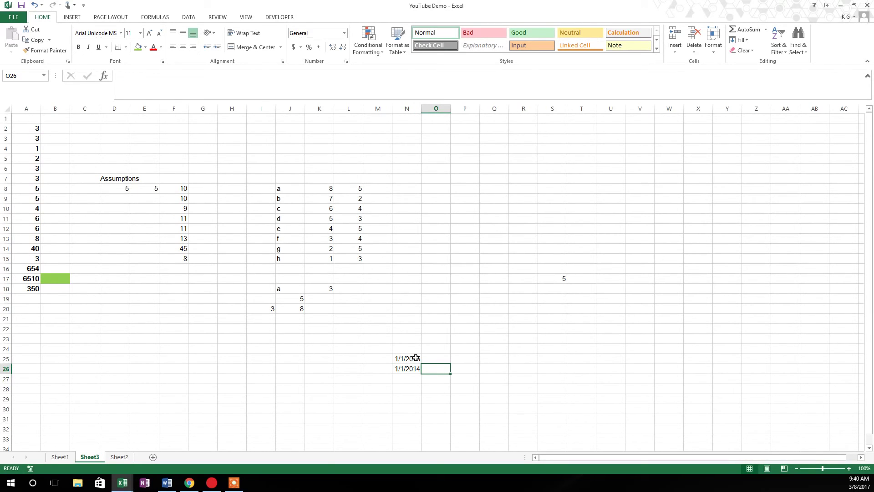
{"action": "type", "text": "+"}
{"action": "left_click", "coordinate": [416, 358]}
{"action": "type", "text": "-"}
{"action": "key", "text": "Left"}
{"action": "key", "text": "Return"}
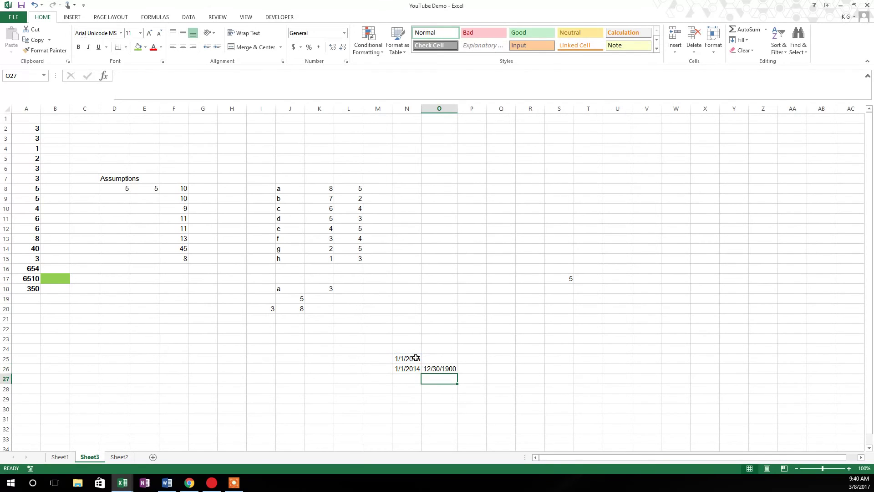
{"action": "key", "text": "Up"}
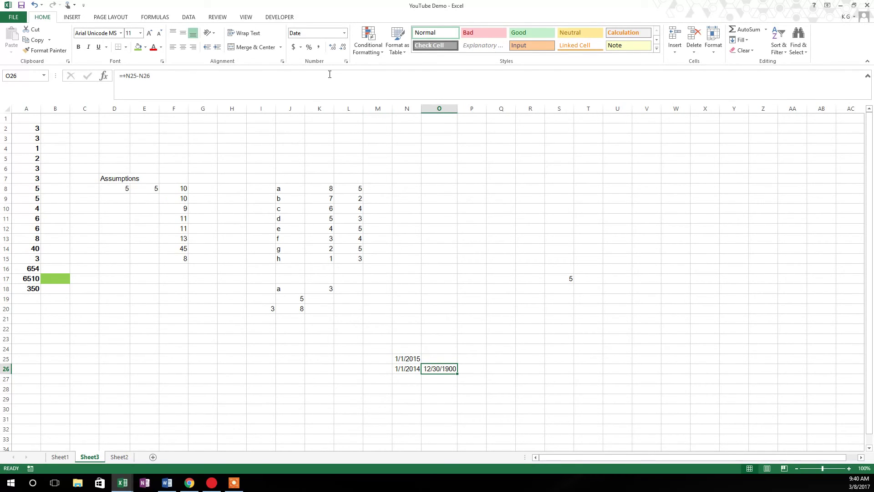
Apply Comma Style to O26 so the difference reads 365.00, and select P19.
{"action": "left_click", "coordinate": [319, 48]}
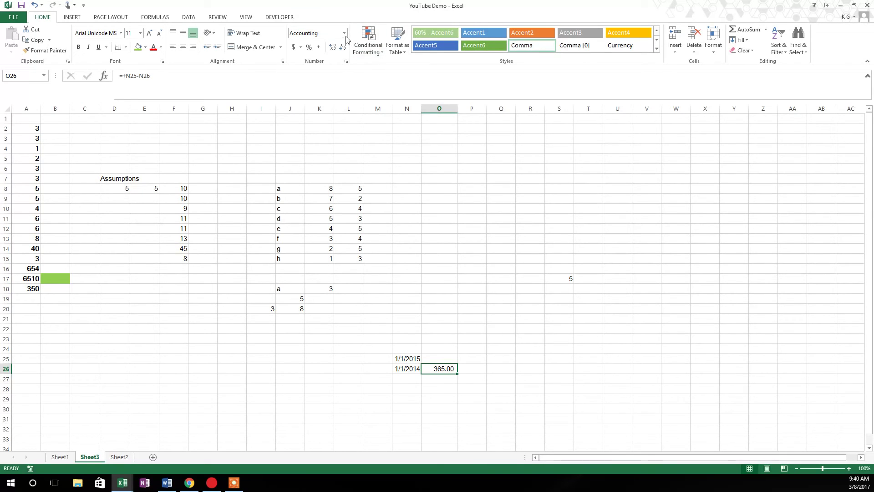
{"action": "left_click", "coordinate": [473, 299]}
Enter 1 in P19 and format it as Short Date, displaying 1/1/1900.
{"action": "type", "text": "1"}
{"action": "key", "text": "Return"}
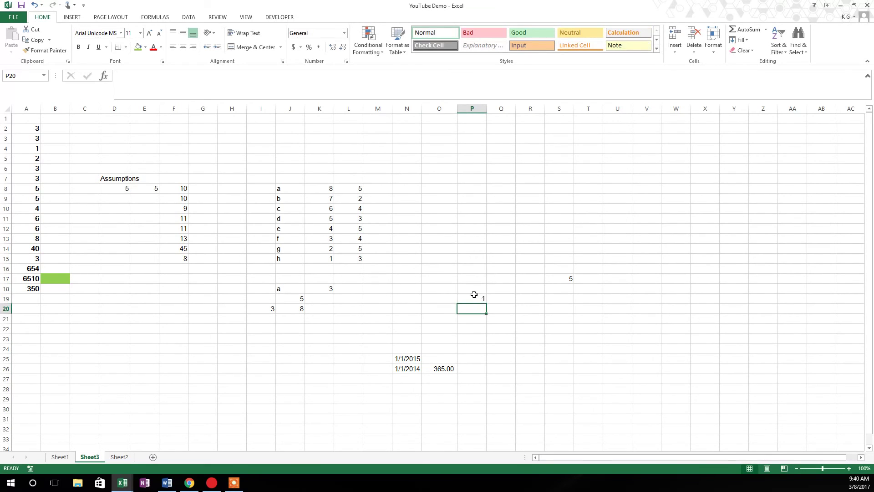
{"action": "left_click", "coordinate": [474, 297]}
{"action": "left_click", "coordinate": [343, 34]}
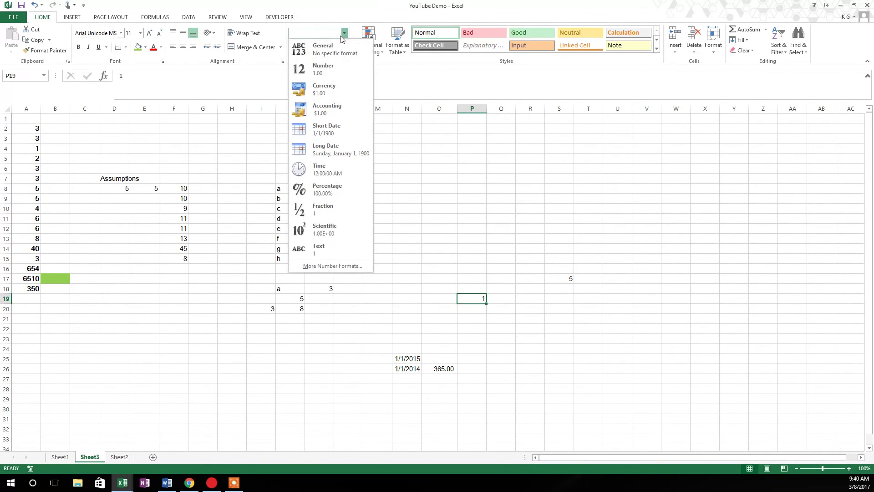
{"action": "left_click", "coordinate": [333, 128]}
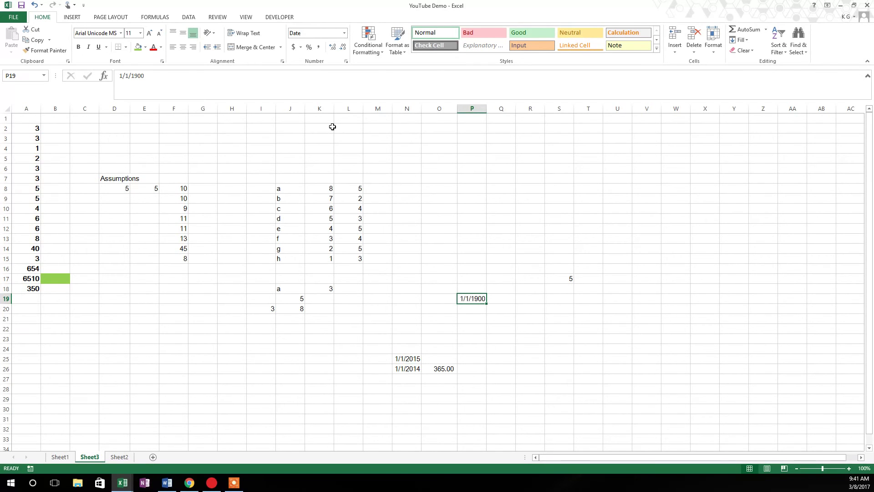
{"action": "key", "text": "Up"}
{"action": "key", "text": "Up"}
{"action": "key", "text": "Up"}
{"action": "key", "text": "Up"}
{"action": "key", "text": "Up"}
{"action": "key", "text": "Up"}
{"action": "key", "text": "Up"}
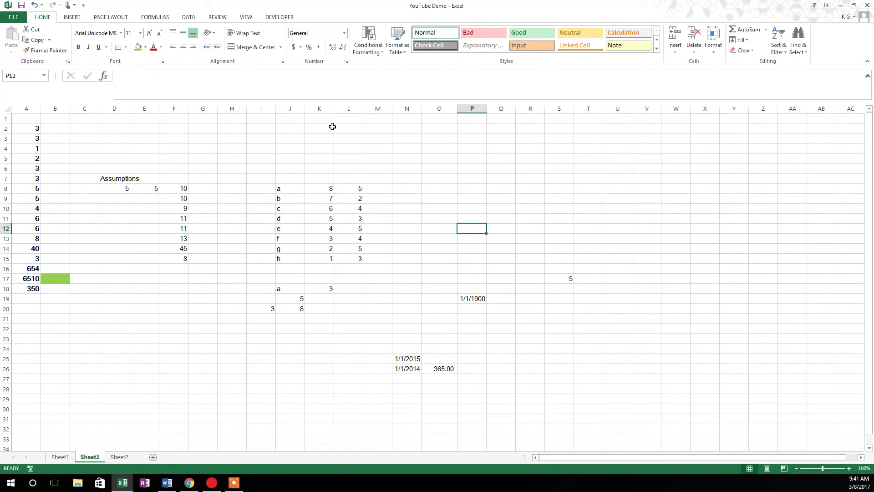
In P12 enter =+IF(L12>L11,1,0), which returns 1.
{"action": "type", "text": "if"}
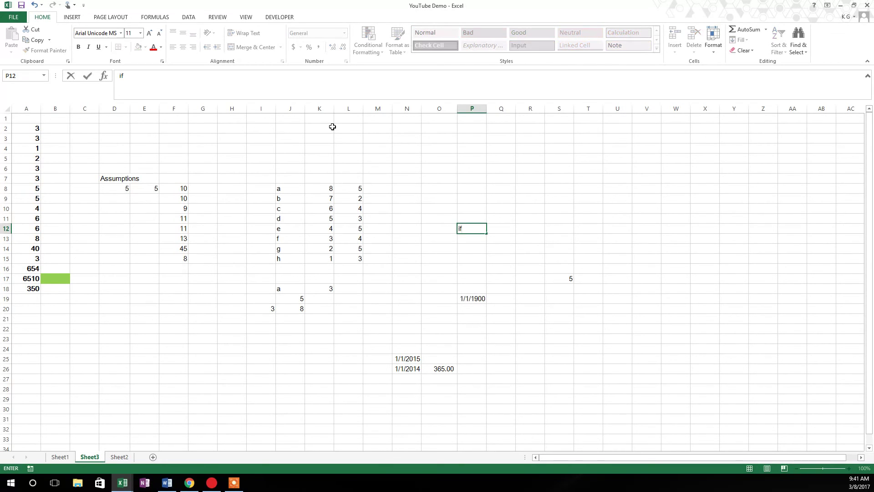
{"action": "key", "text": "BackSpace"}
{"action": "key", "text": "BackSpace"}
{"action": "type", "text": "+if"}
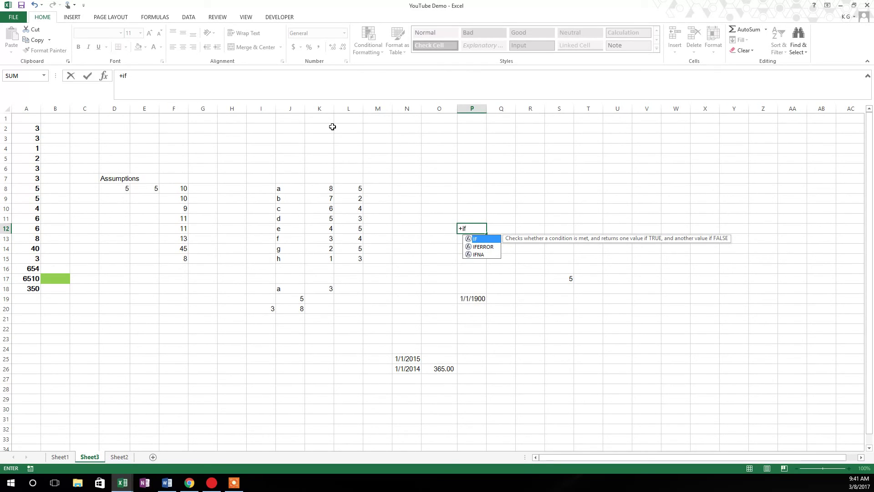
{"action": "key", "text": "Tab"}
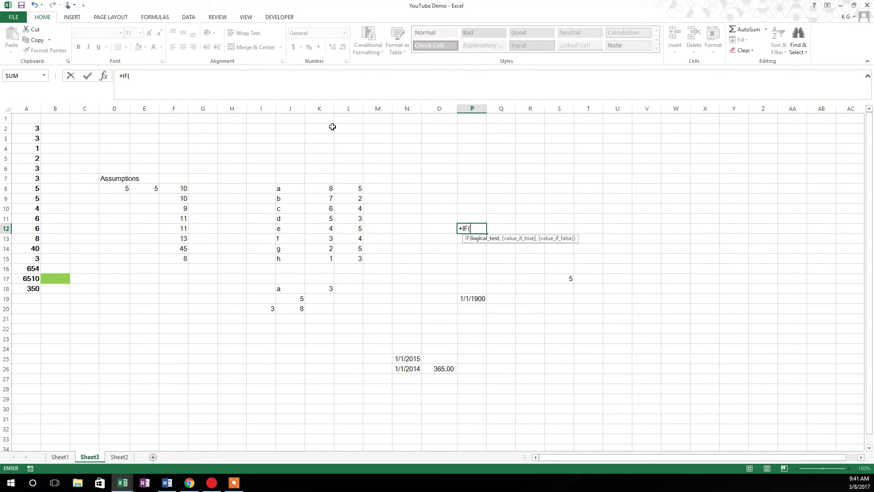
{"action": "key", "text": "Left"}
{"action": "key", "text": "Left"}
{"action": "key", "text": "Left"}
{"action": "key", "text": "Left"}
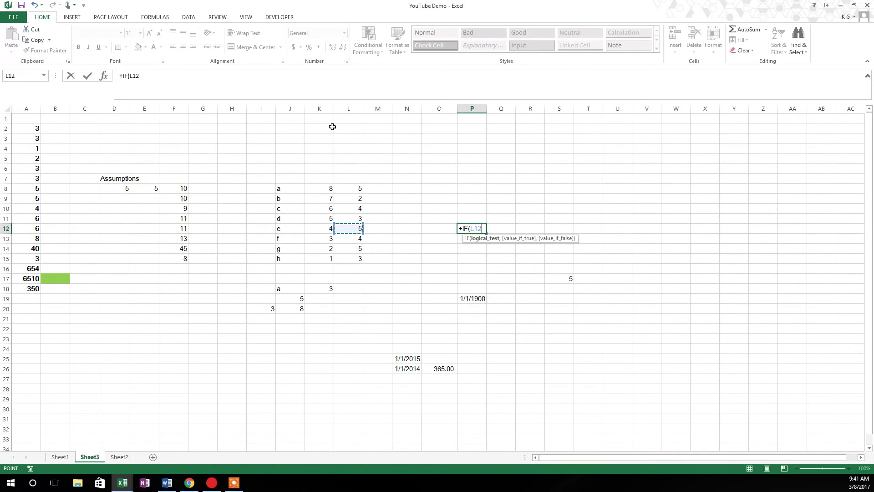
{"action": "type", "text": ">"}
{"action": "key", "text": "Up"}
{"action": "key", "text": "Left"}
{"action": "key", "text": "Left"}
{"action": "key", "text": "Left"}
{"action": "key", "text": "Left"}
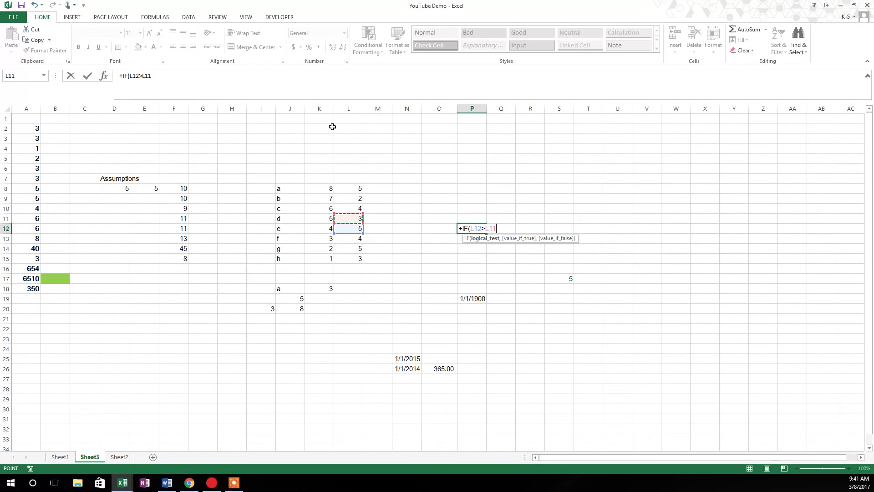
{"action": "type", "text": ","}
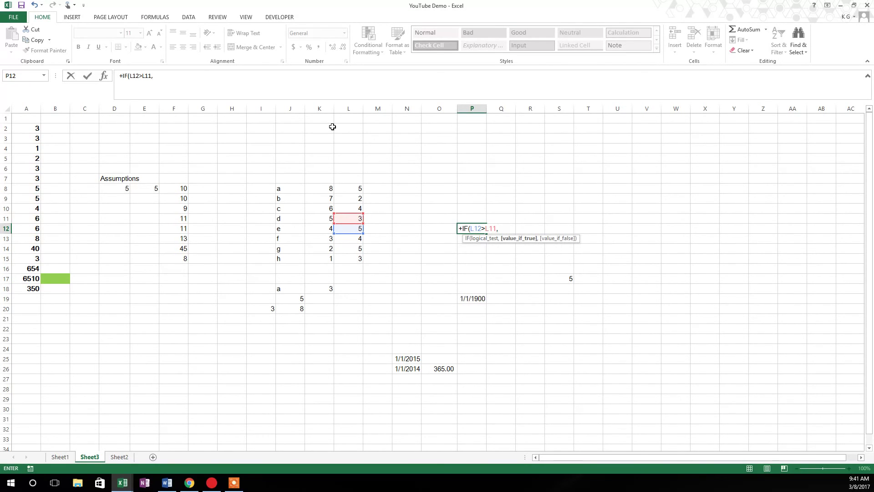
{"action": "type", "text": "1,0"}
{"action": "key", "text": "Return"}
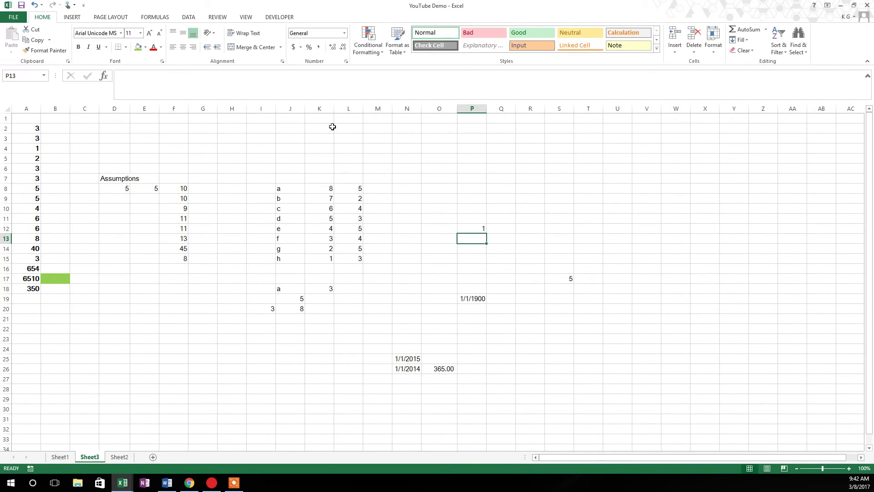
Reselect P12 to display its IF formula.
{"action": "key", "text": "Up"}
{"action": "key", "text": "Right"}
{"action": "key", "text": "Left"}
{"action": "key", "text": "Right"}
{"action": "key", "text": "Left"}
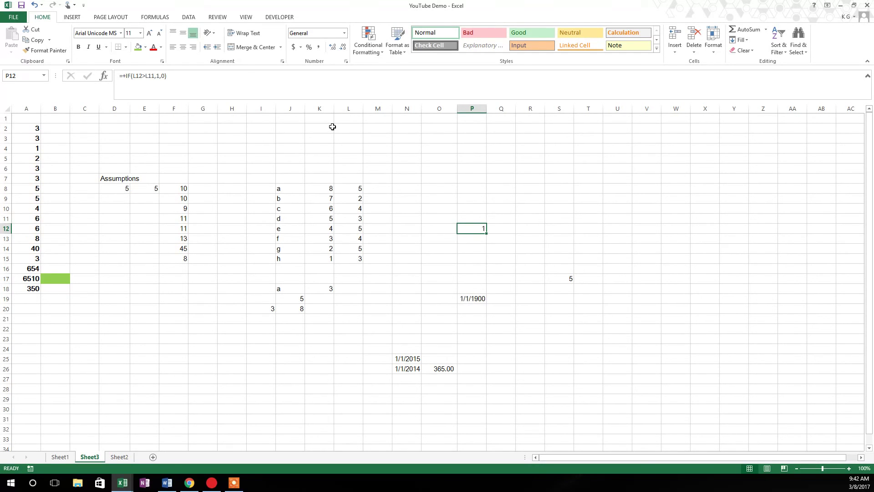
{"action": "key", "text": "F10"}
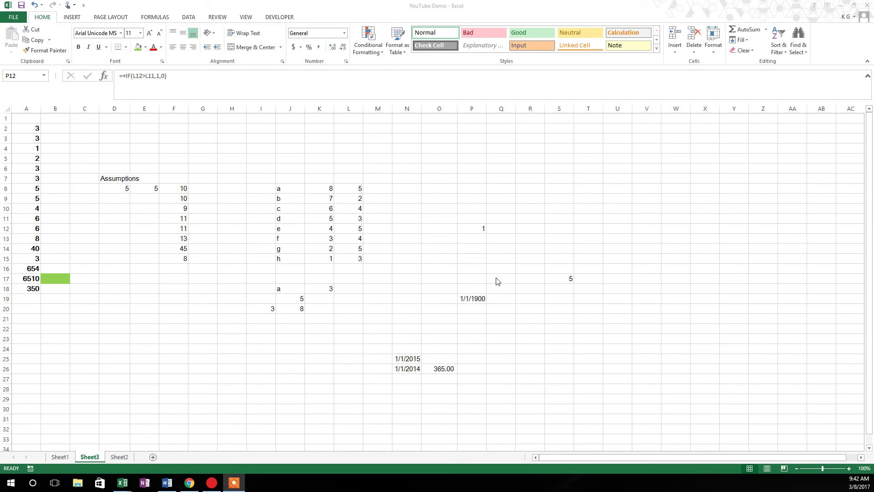
{"action": "left_click", "coordinate": [478, 228]}
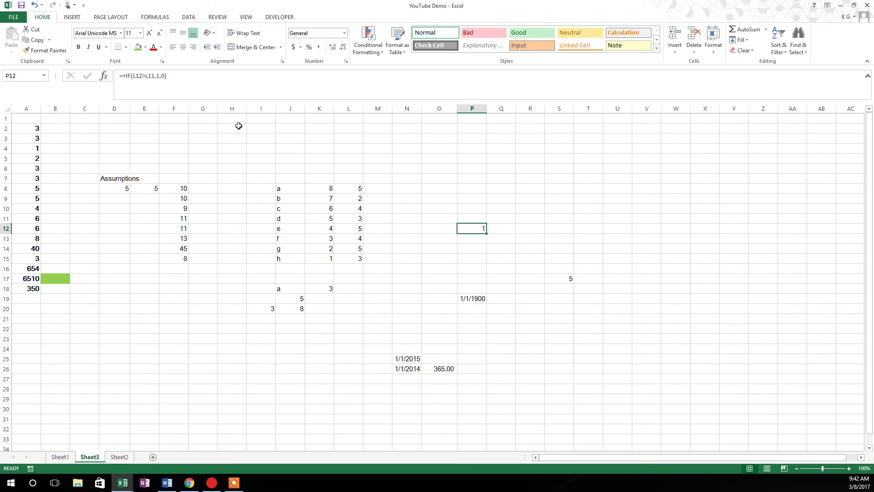
Replace P12's true result 1 with IF(L11>L10,1,0), accepting Excel's suggested parenthesis correction.
{"action": "left_click", "coordinate": [158, 76]}
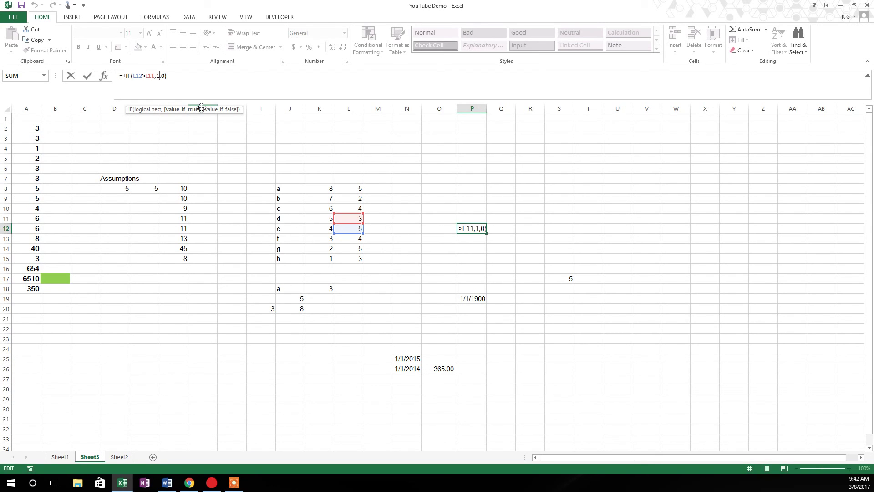
{"action": "key", "text": "BackSpace"}
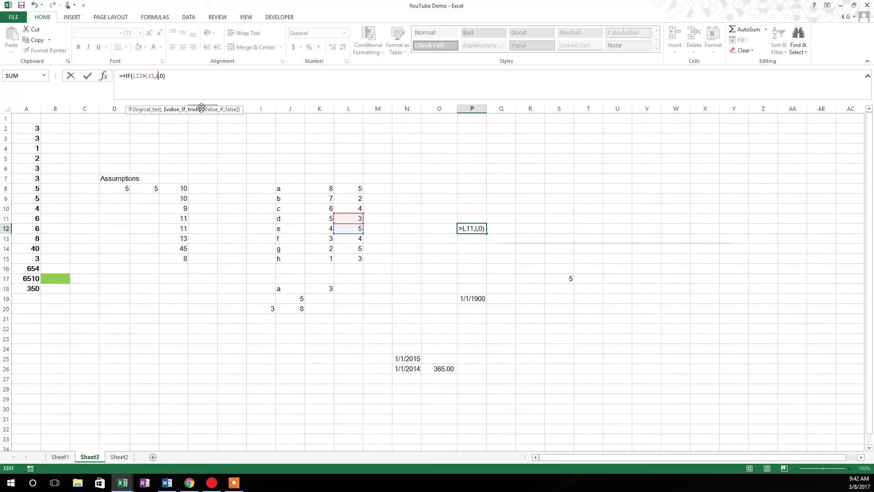
{"action": "type", "text": "if"}
{"action": "key", "text": "Tab"}
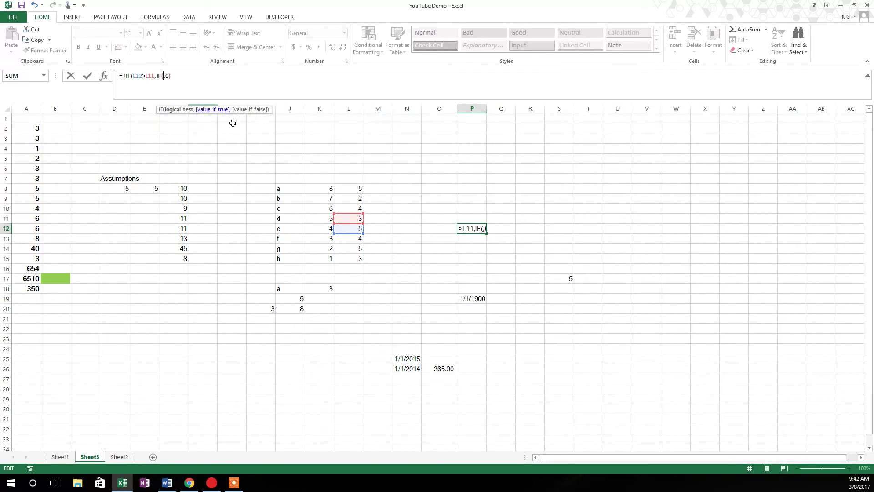
{"action": "left_click", "coordinate": [353, 220]}
{"action": "type", "text": ">"}
{"action": "left_click", "coordinate": [349, 208]}
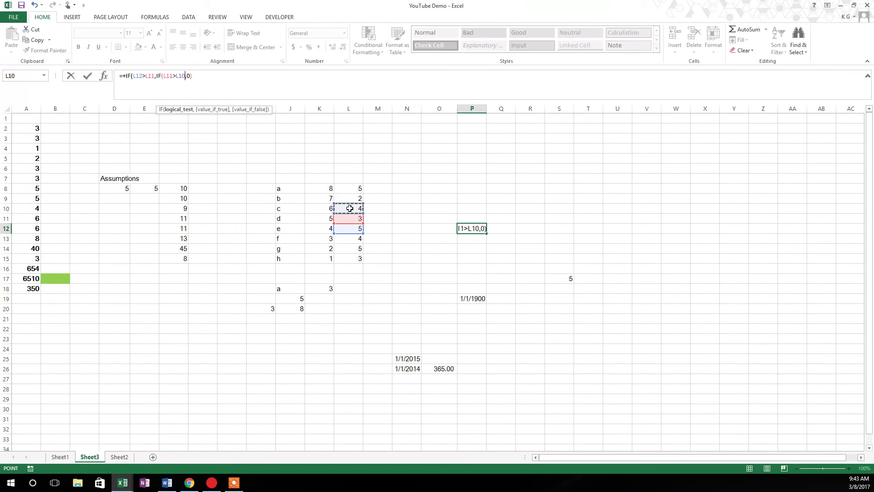
{"action": "type", "text": ",1,"}
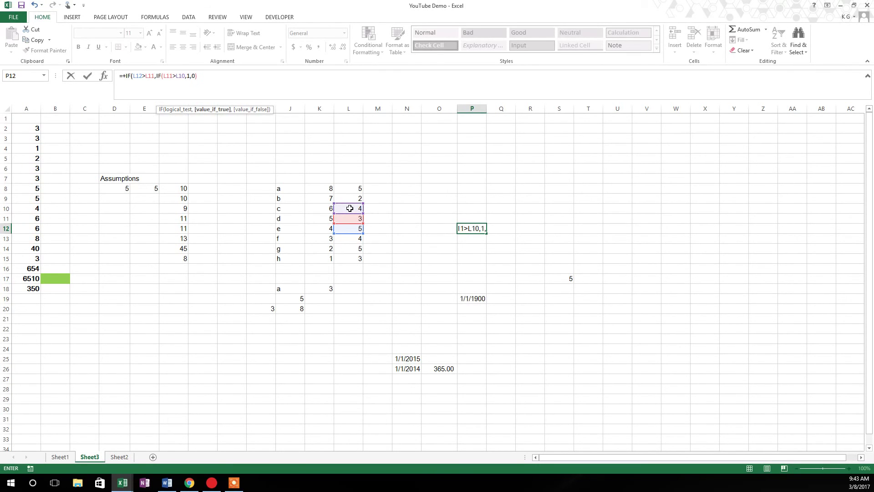
{"action": "key", "text": "Return"}
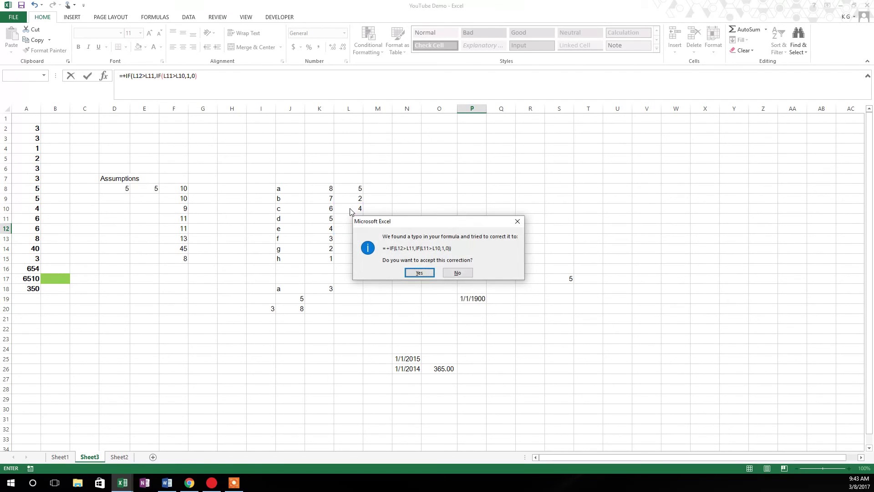
{"action": "key", "text": "Return"}
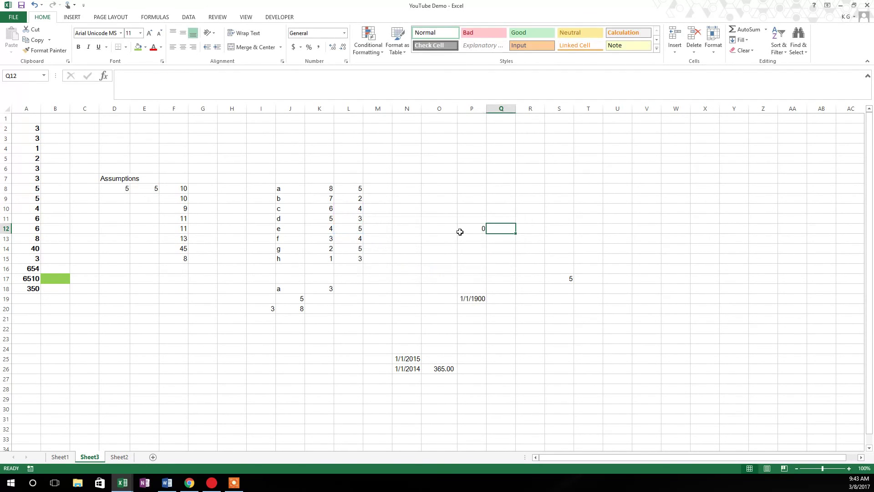